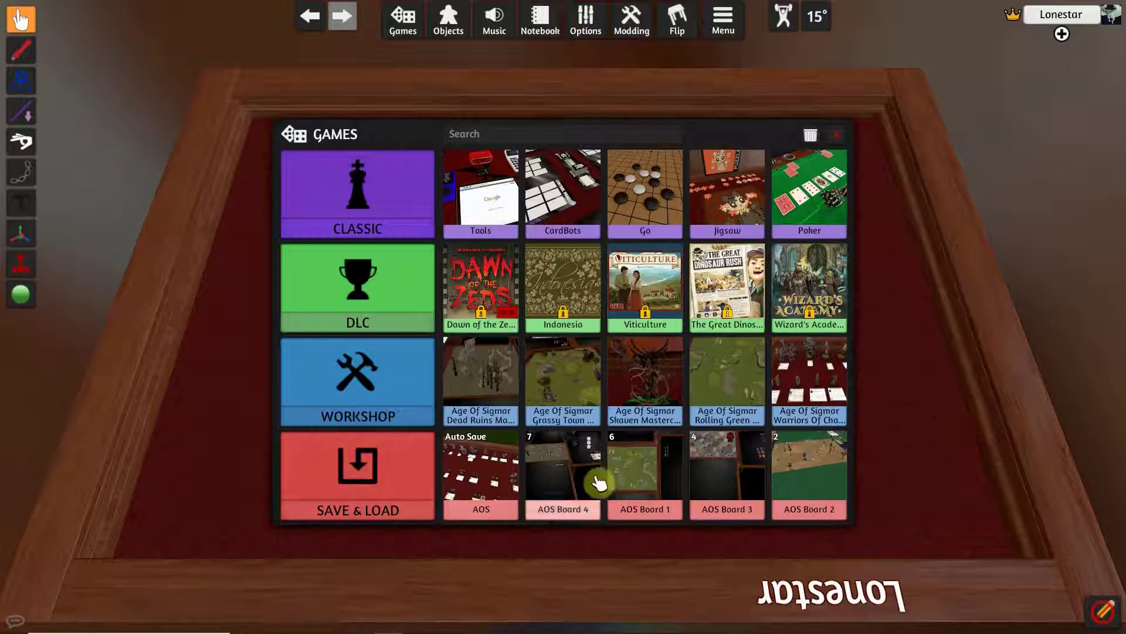
- Look through the saved games, return to the games overview and show the subscribed Workshop items
{"action": "left_click", "coordinate": [406, 478]}
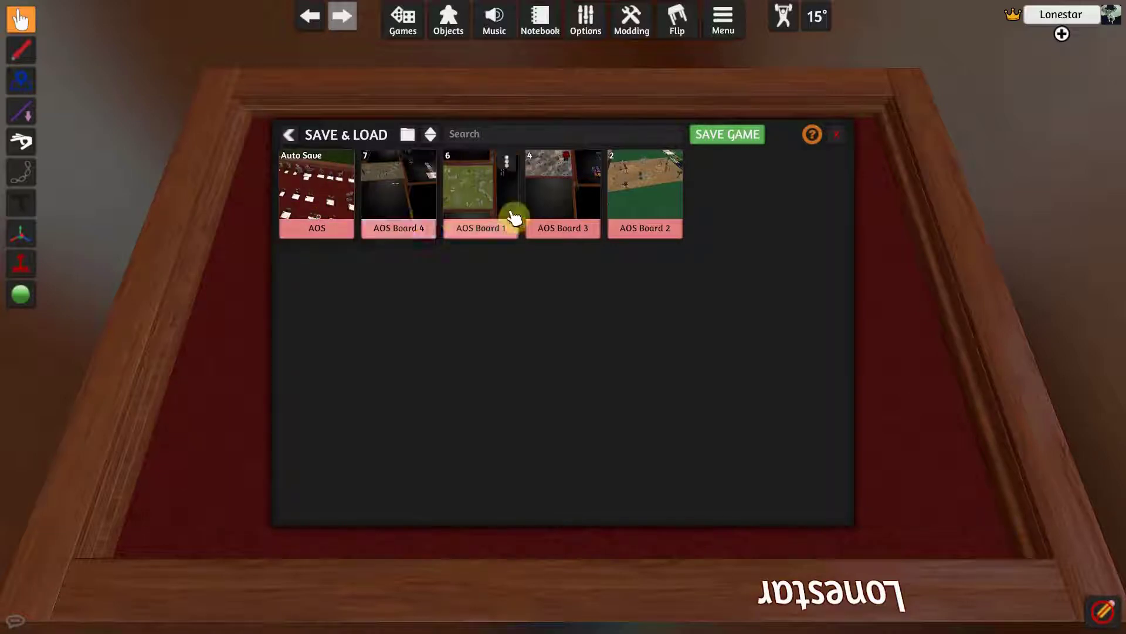
{"action": "left_click", "coordinate": [289, 138]}
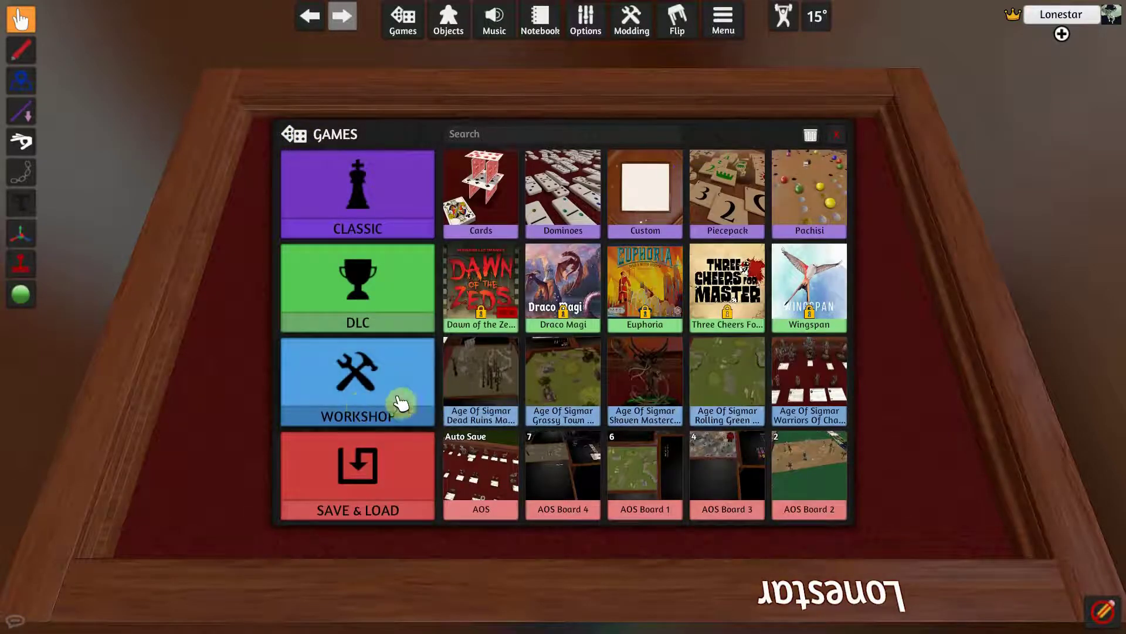
{"action": "left_click", "coordinate": [349, 385]}
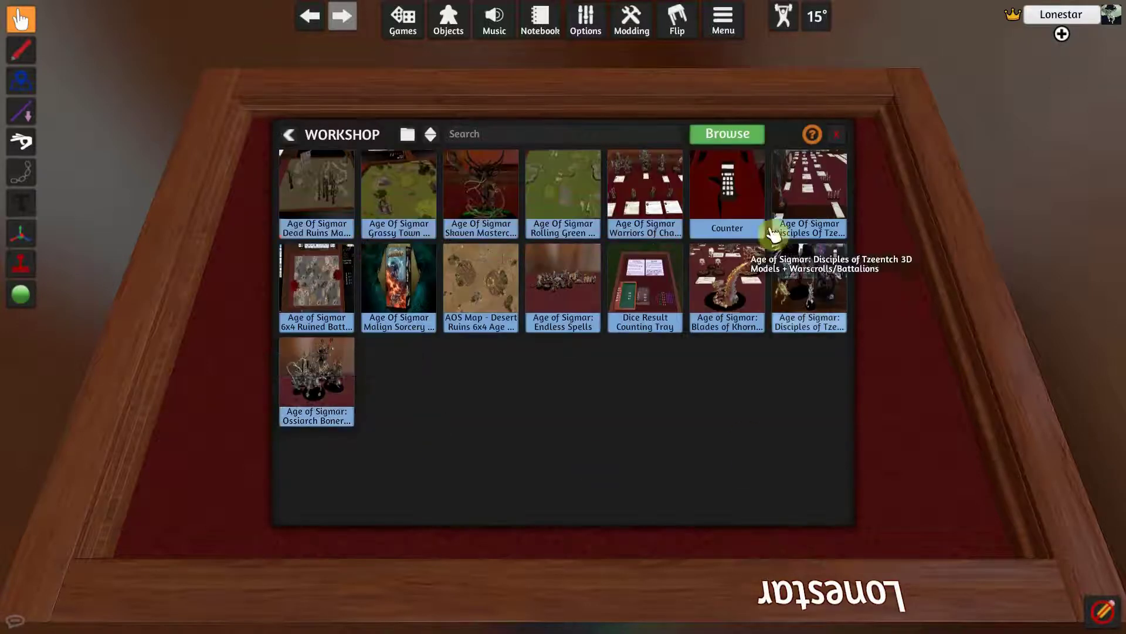
{"action": "left_click", "coordinate": [402, 416]}
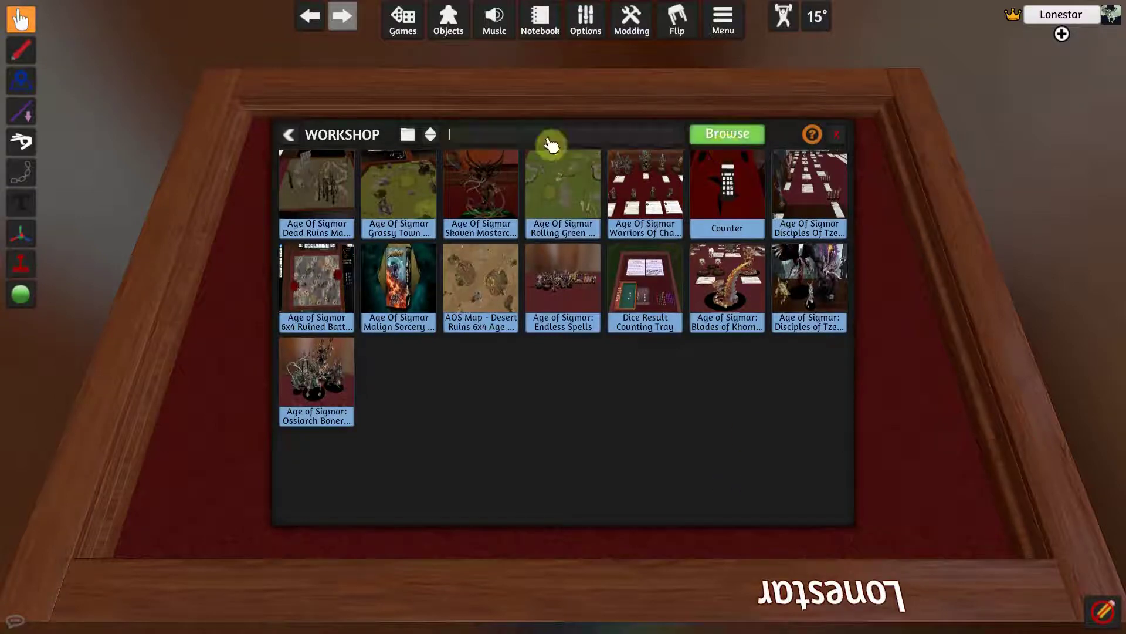
- Filter the subscribed Workshop items by "Age of Sigmar"
{"action": "left_click", "coordinate": [501, 142]}
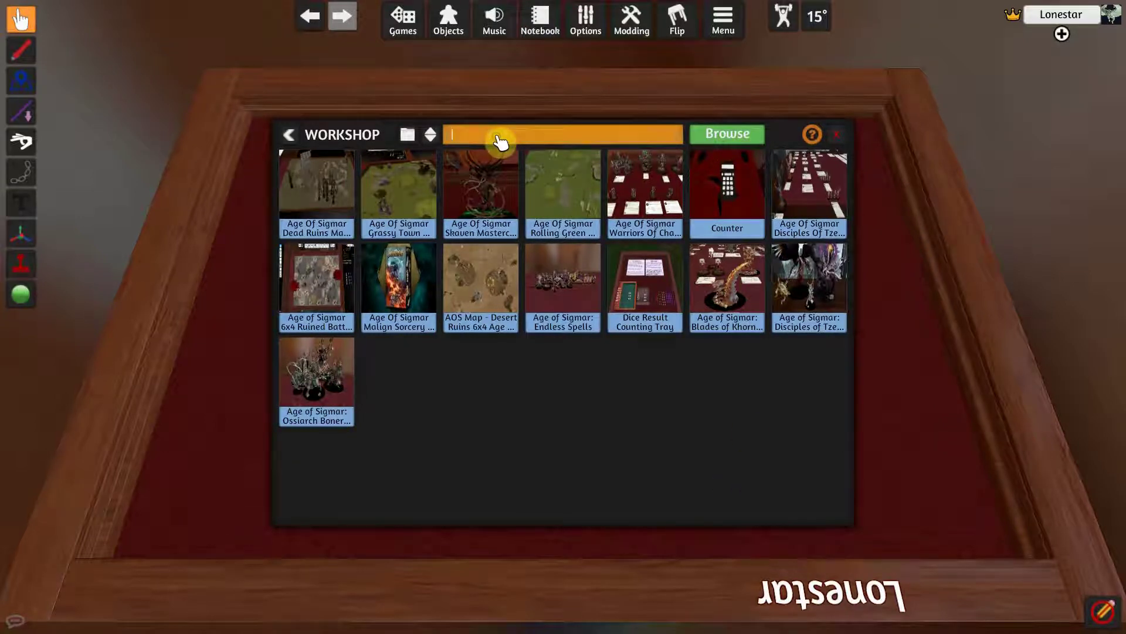
{"action": "type", "text": "Age o"}
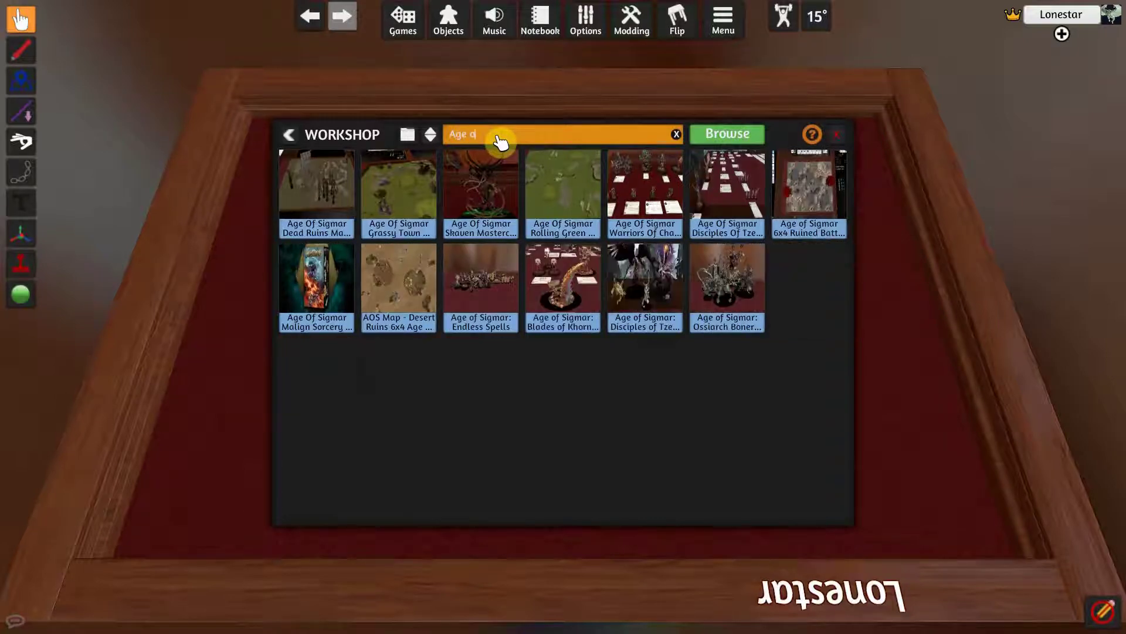
{"action": "type", "text": "f Sigmar"}
- Switch to the Steam Workshop page for Tabletop Simulator and search it for "Age of Sigmar"
{"action": "left_click", "coordinate": [727, 133]}
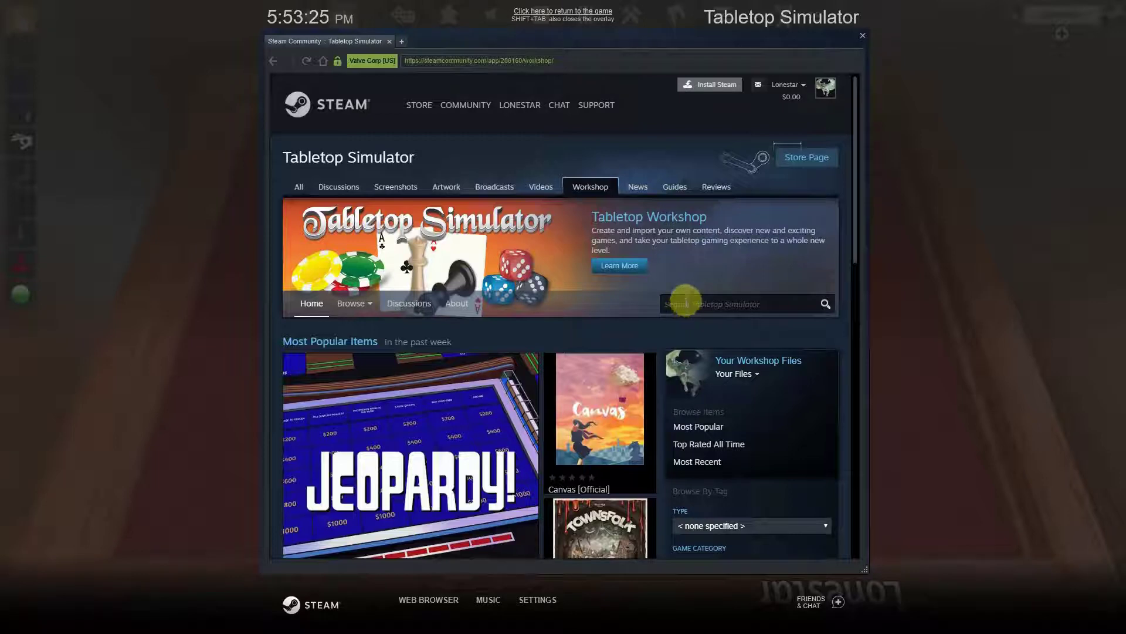
{"action": "scroll", "coordinate": [683, 305], "scroll_direction": "down", "scroll_amount": 2}
{"action": "scroll", "coordinate": [640, 310], "scroll_direction": "up", "scroll_amount": 1}
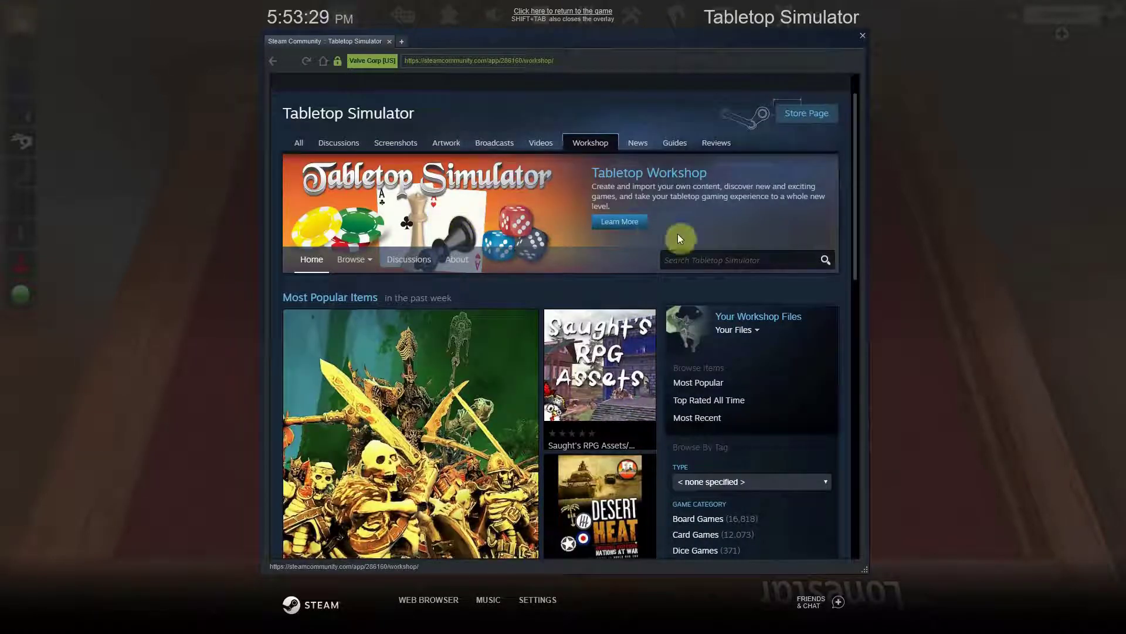
{"action": "left_click", "coordinate": [728, 260]}
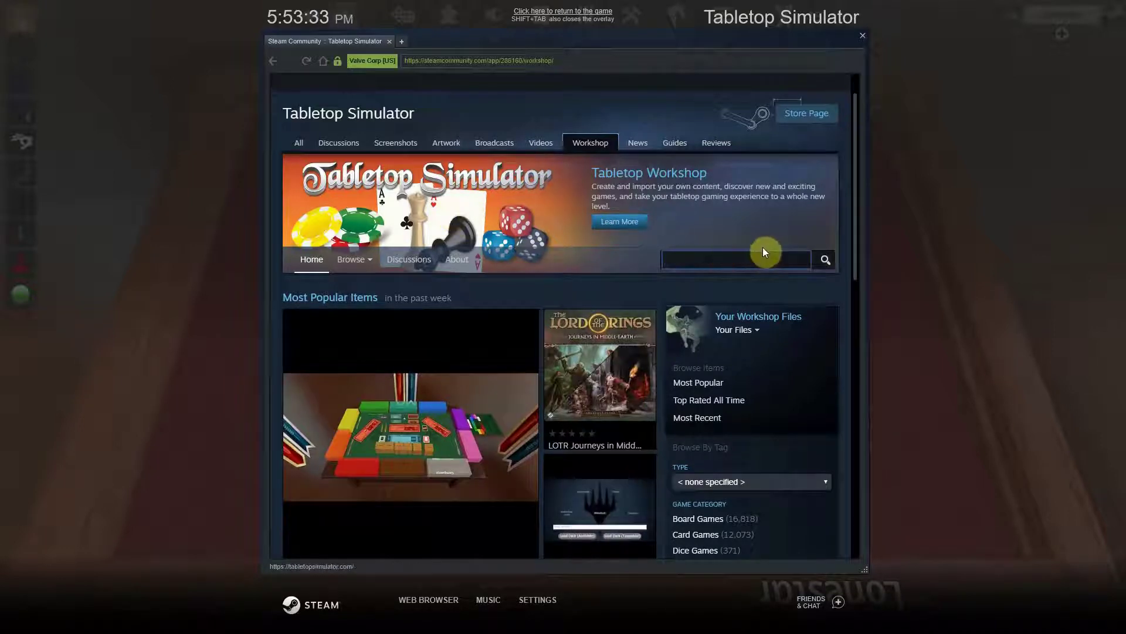
{"action": "type", "text": "Age of Sigmar"}
{"action": "key", "text": "Return"}
- Examine the first page of Age of Sigmar search results for armies, accessories, battleplans and game tables
{"action": "scroll", "coordinate": [638, 334], "scroll_direction": "down", "scroll_amount": 3}
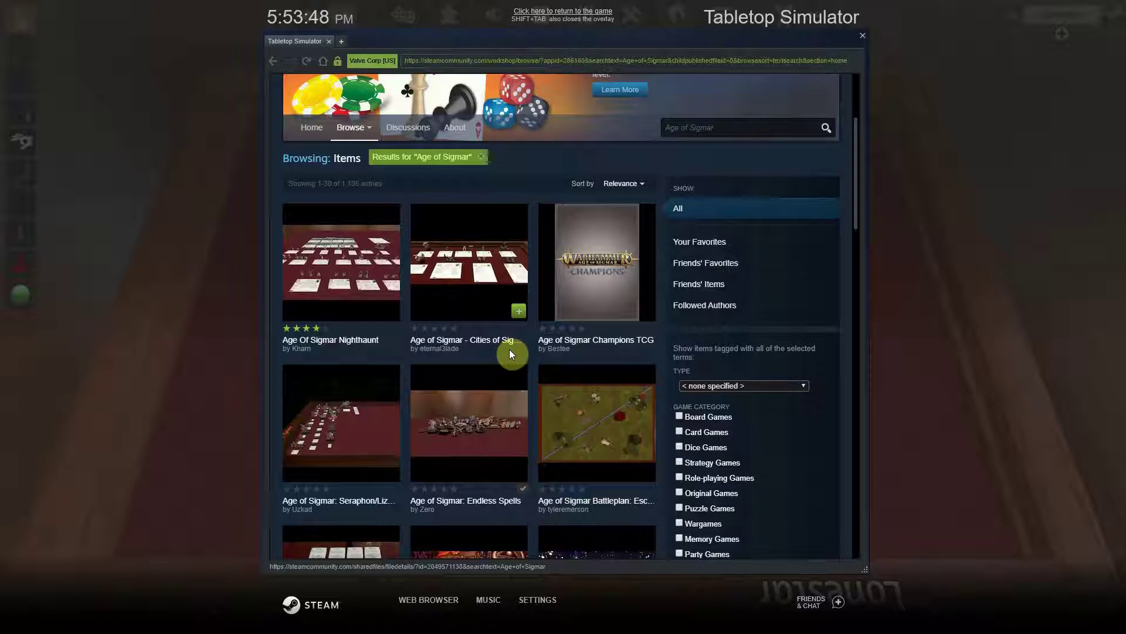
{"action": "scroll", "coordinate": [509, 350], "scroll_direction": "down", "scroll_amount": 1}
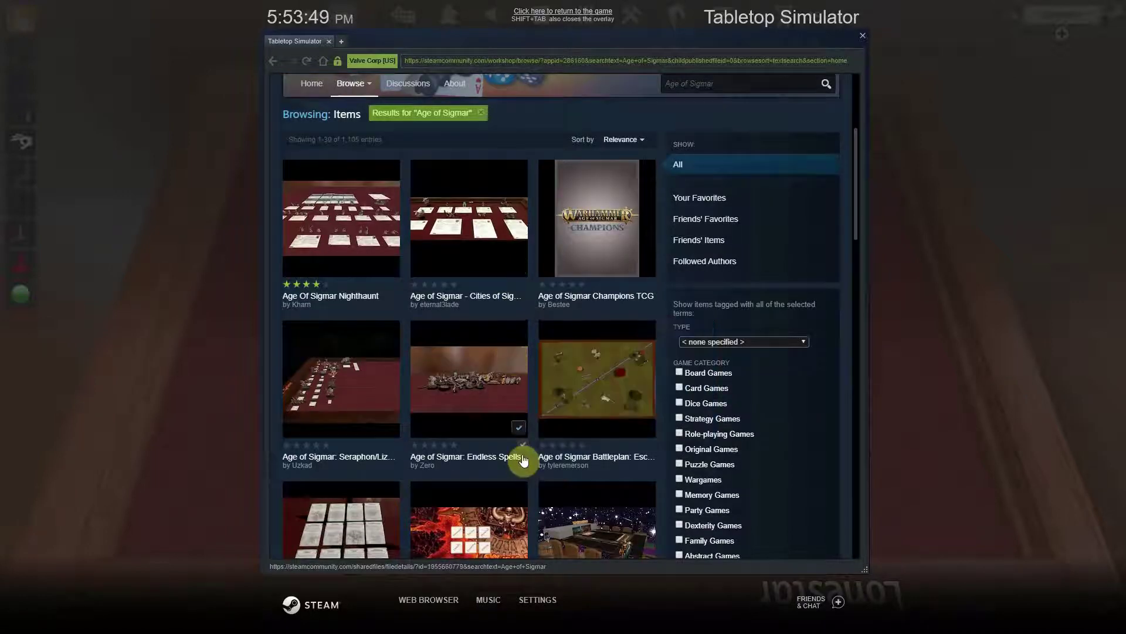
{"action": "mouse_move", "coordinate": [590, 415]}
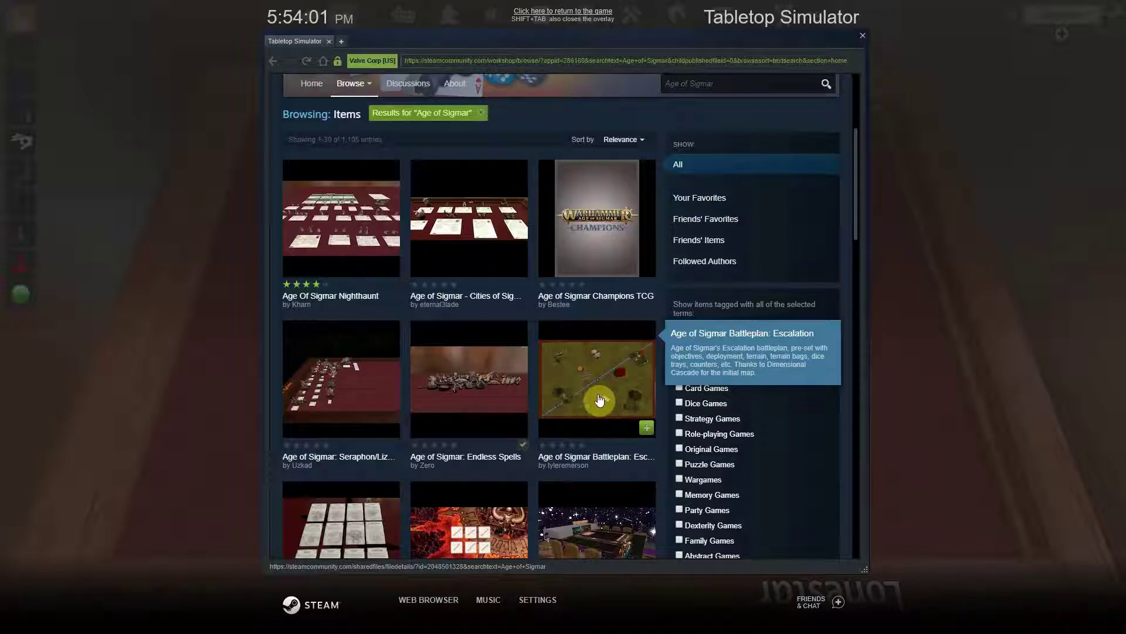
{"action": "scroll", "coordinate": [599, 400], "scroll_direction": "up", "scroll_amount": 1}
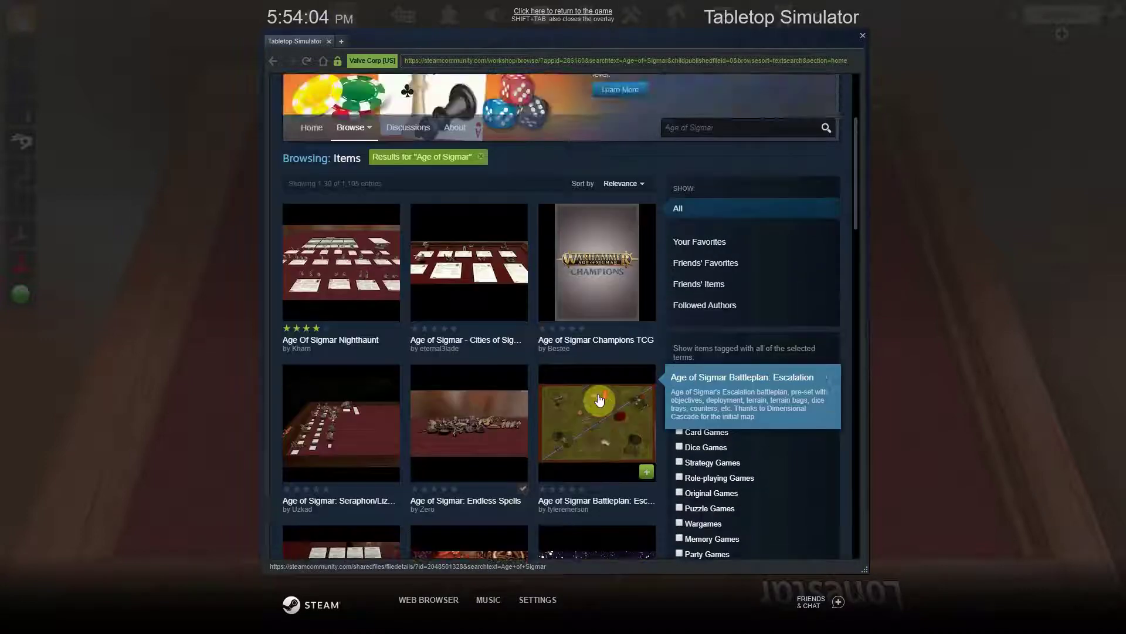
{"action": "scroll", "coordinate": [599, 399], "scroll_direction": "down", "scroll_amount": 3}
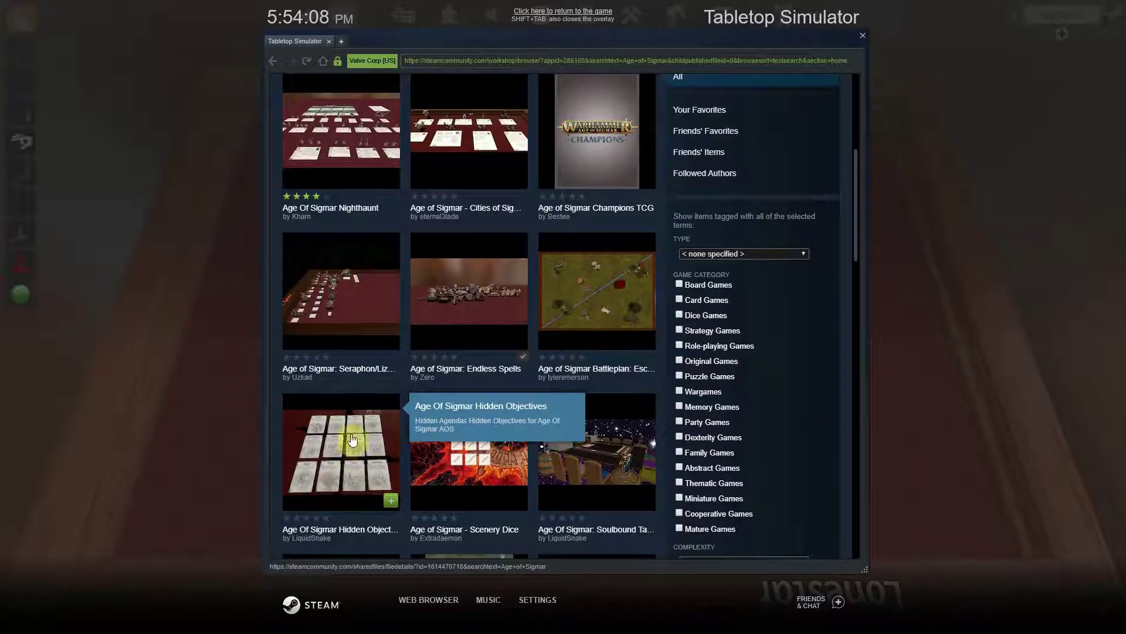
{"action": "scroll", "coordinate": [487, 475], "scroll_direction": "down", "scroll_amount": 6}
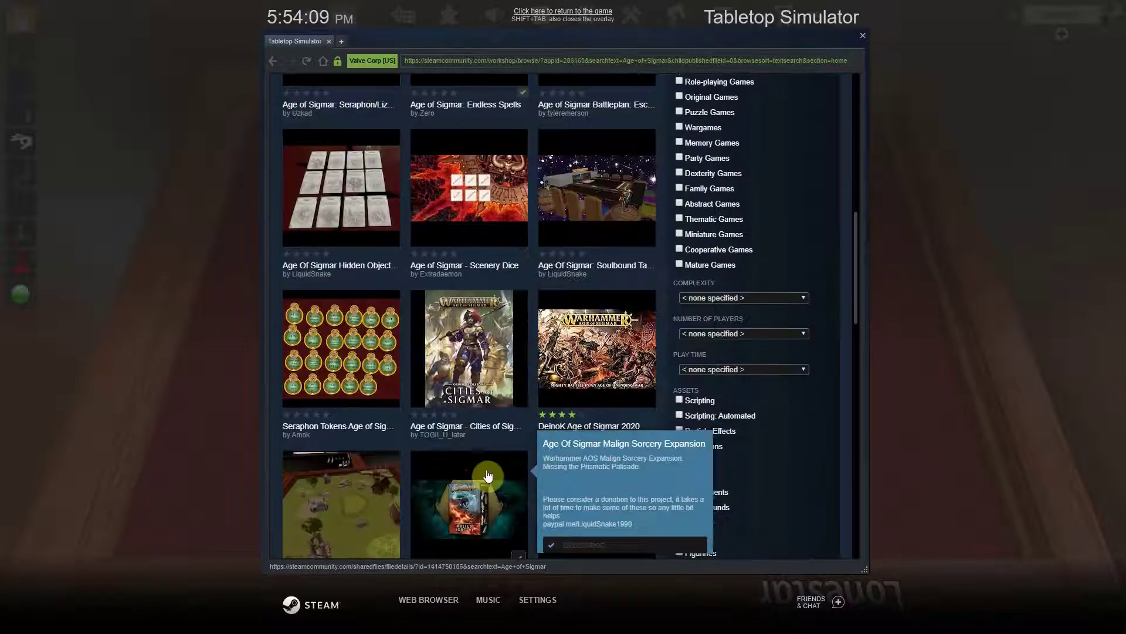
{"action": "scroll", "coordinate": [487, 475], "scroll_direction": "down", "scroll_amount": 2}
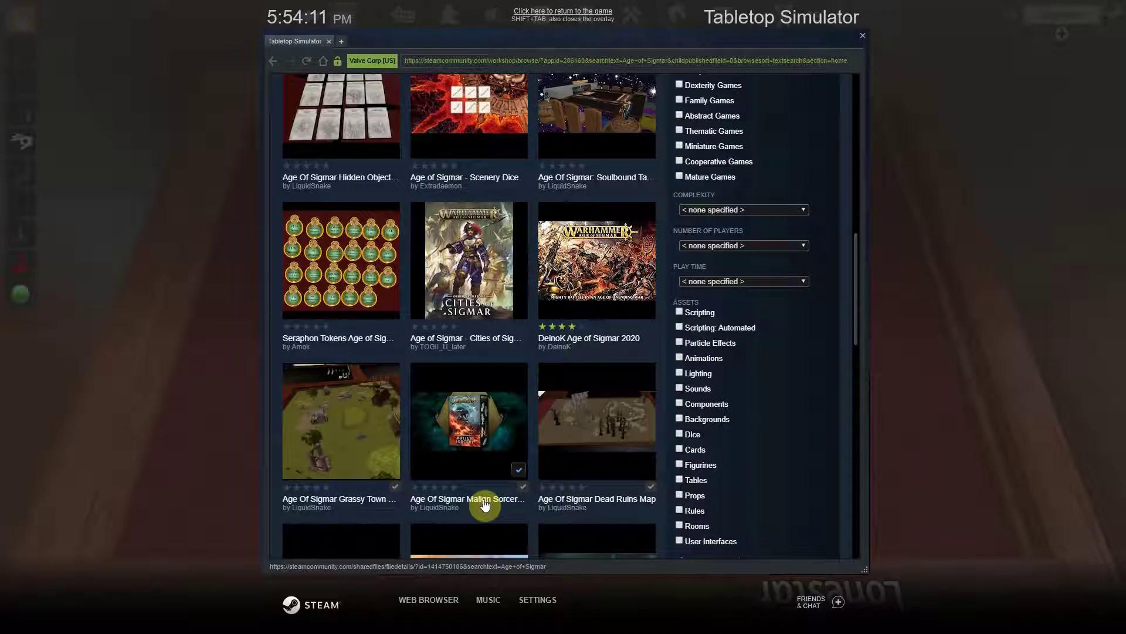
{"action": "scroll", "coordinate": [484, 504], "scroll_direction": "down", "scroll_amount": 7}
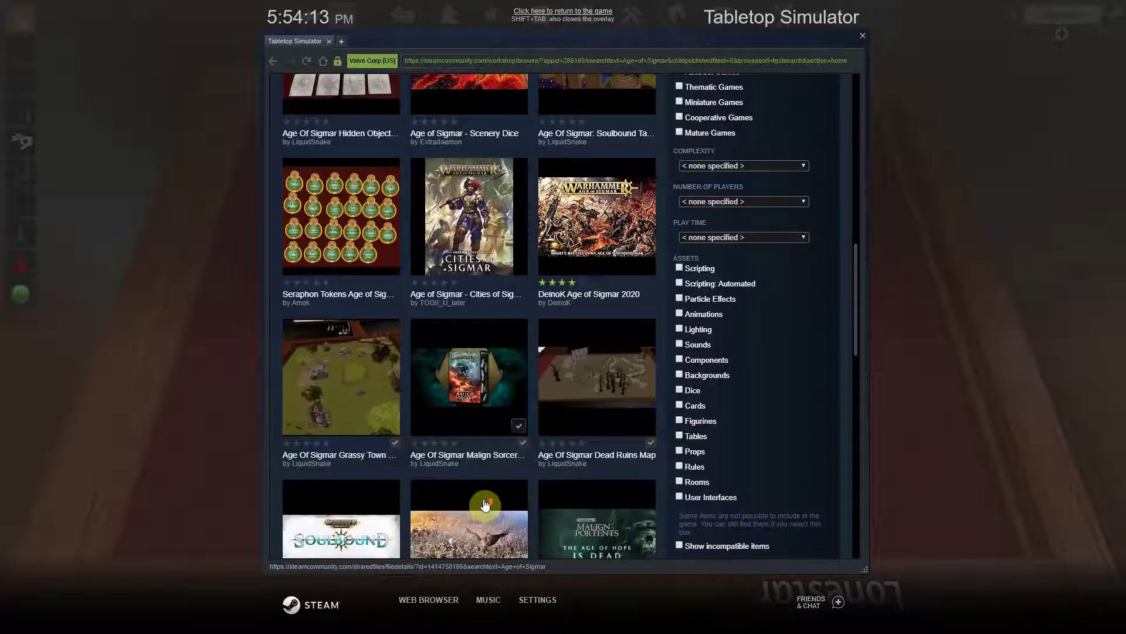
{"action": "scroll", "coordinate": [484, 498], "scroll_direction": "down", "scroll_amount": 5}
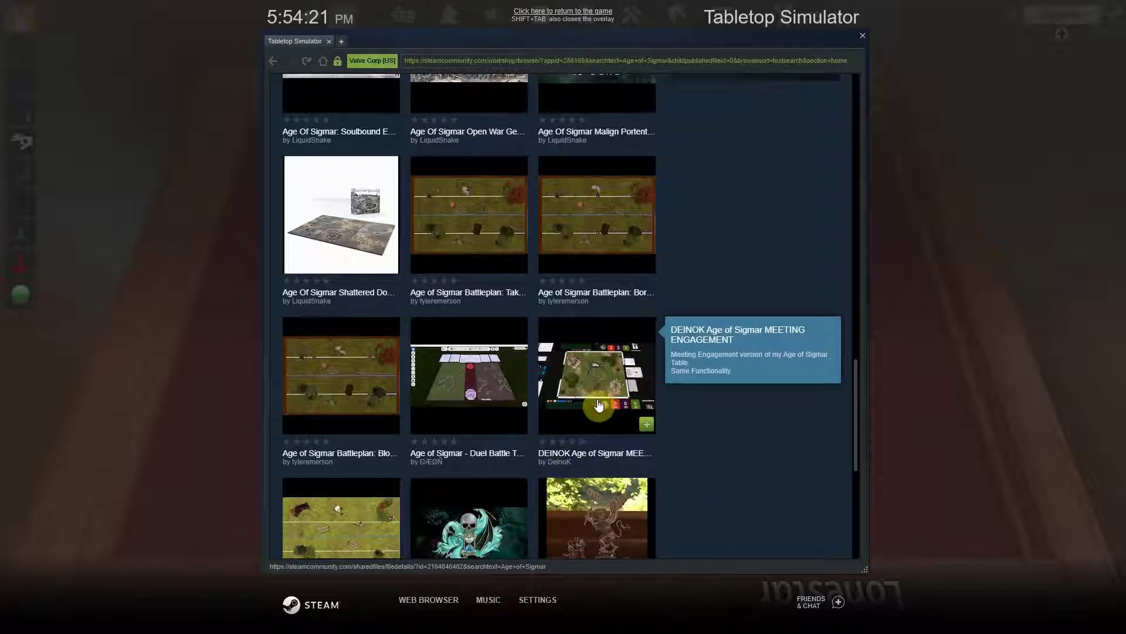
{"action": "scroll", "coordinate": [598, 405], "scroll_direction": "down", "scroll_amount": 1}
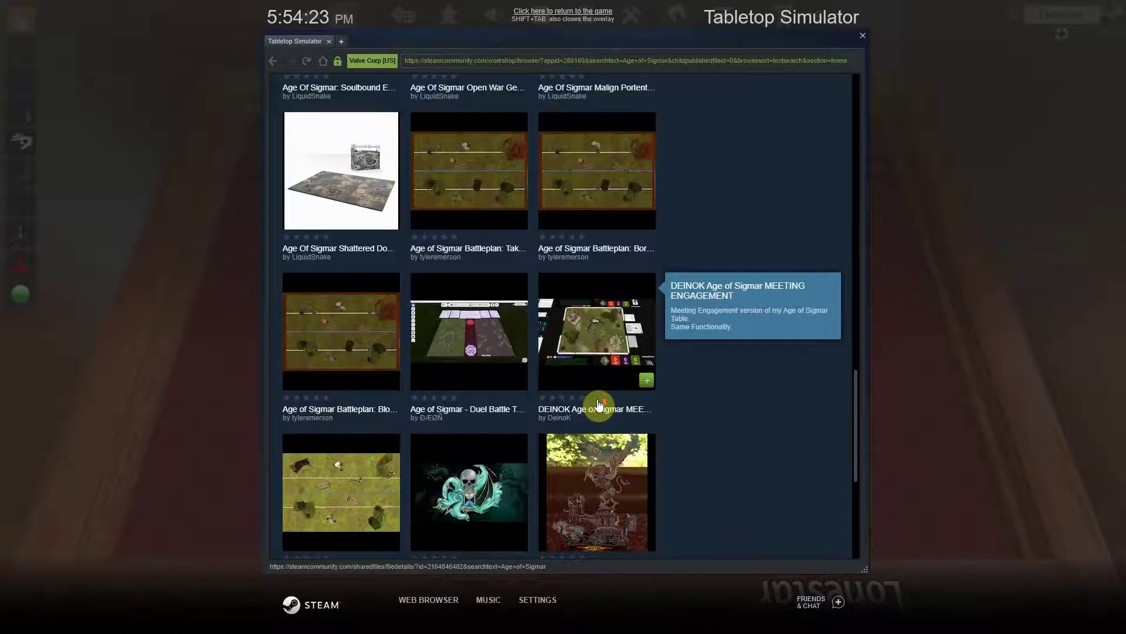
{"action": "scroll", "coordinate": [599, 405], "scroll_direction": "down", "scroll_amount": 5}
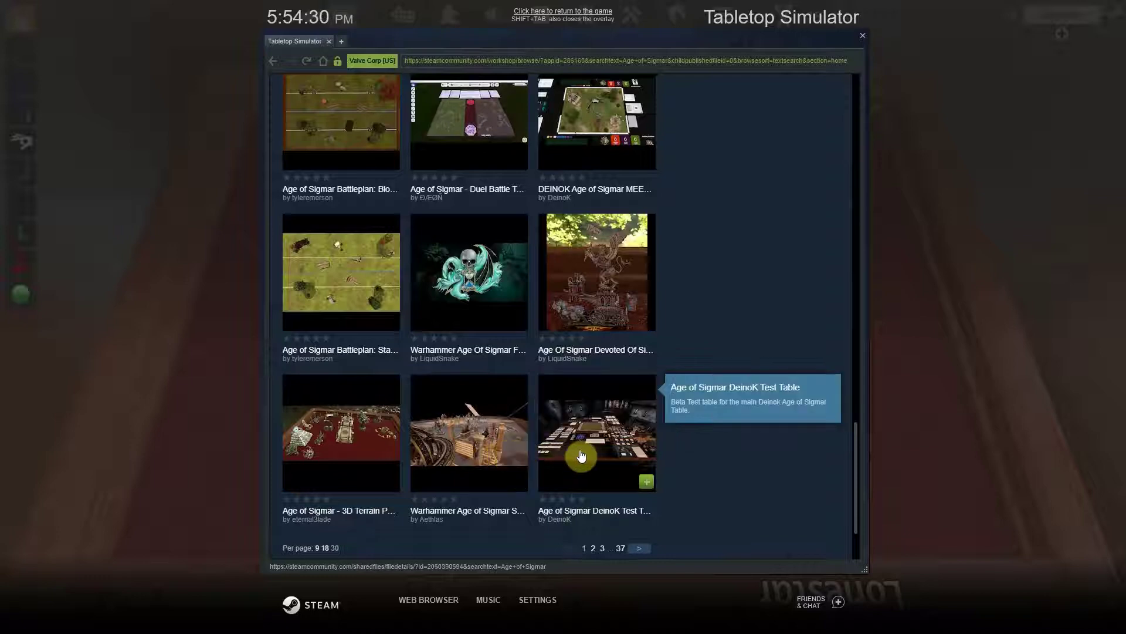
{"action": "scroll", "coordinate": [584, 455], "scroll_direction": "up", "scroll_amount": 3}
{"action": "scroll", "coordinate": [584, 454], "scroll_direction": "up", "scroll_amount": 1}
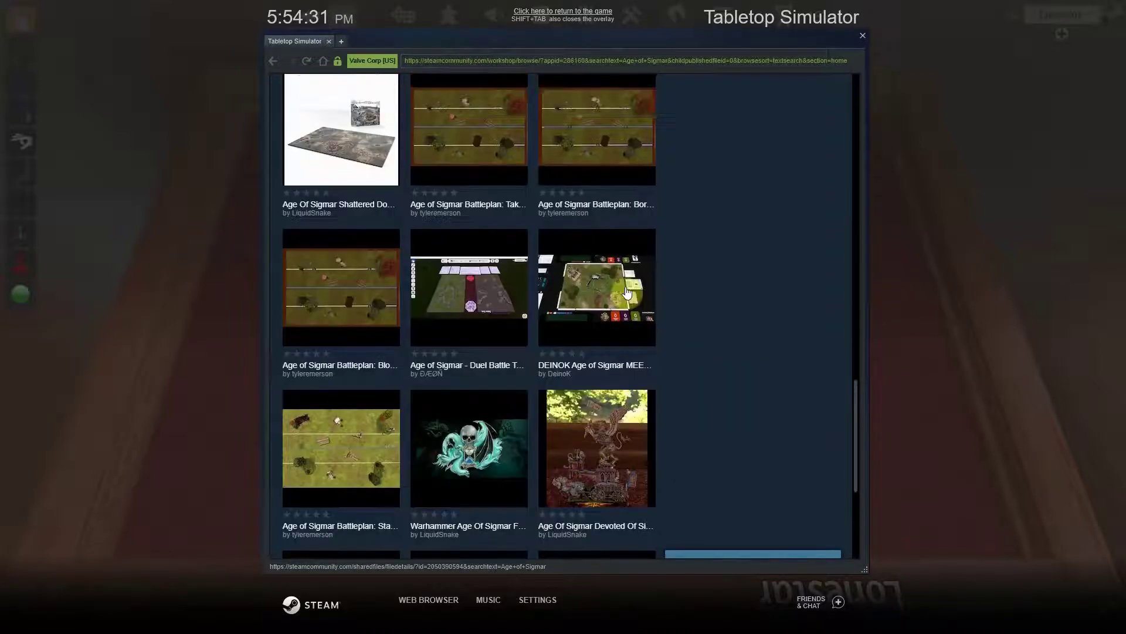
- Open the DEINOK Age of Sigmar MEETING ENGAGEMENT item, review its preview and description, and subscribe to it
{"action": "left_click", "coordinate": [592, 295]}
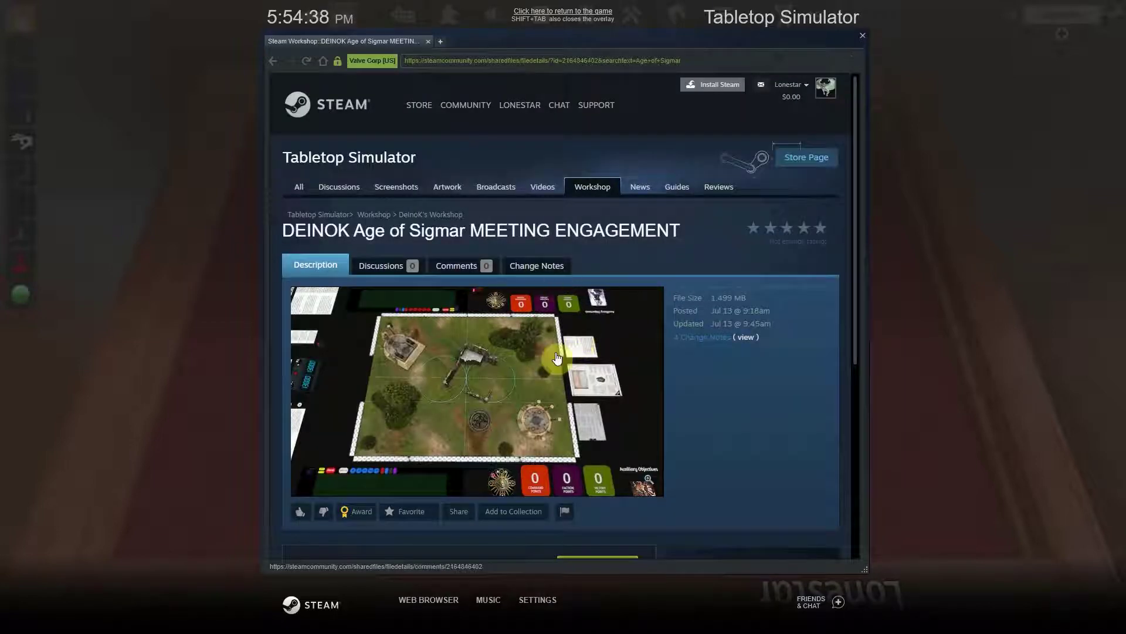
{"action": "scroll", "coordinate": [554, 358], "scroll_direction": "down", "scroll_amount": 1}
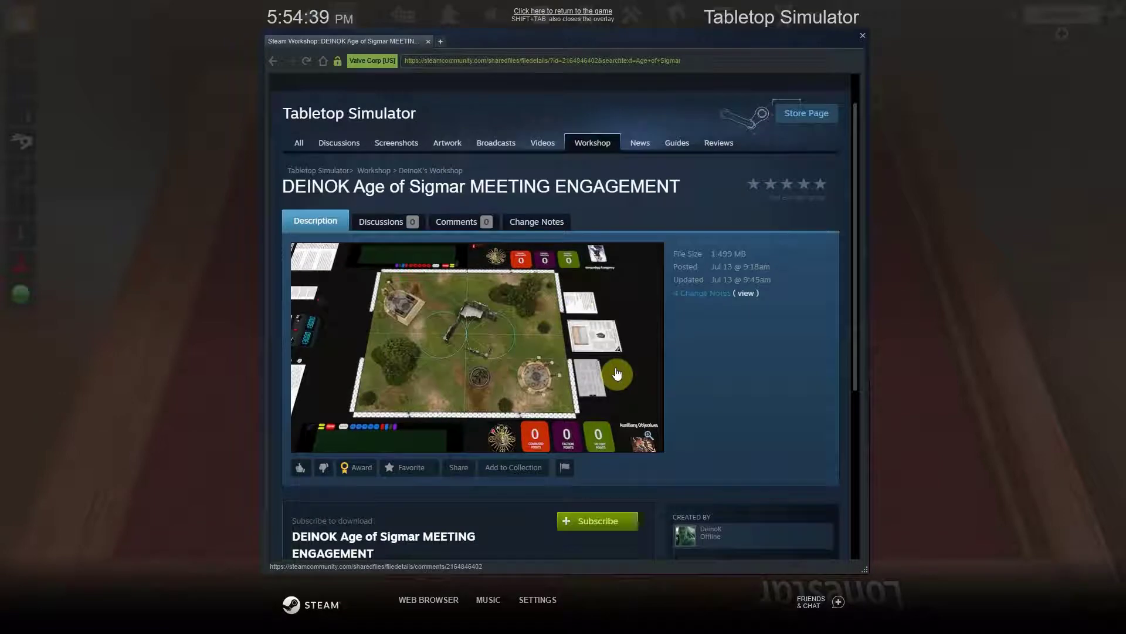
{"action": "scroll", "coordinate": [616, 373], "scroll_direction": "down", "scroll_amount": 4}
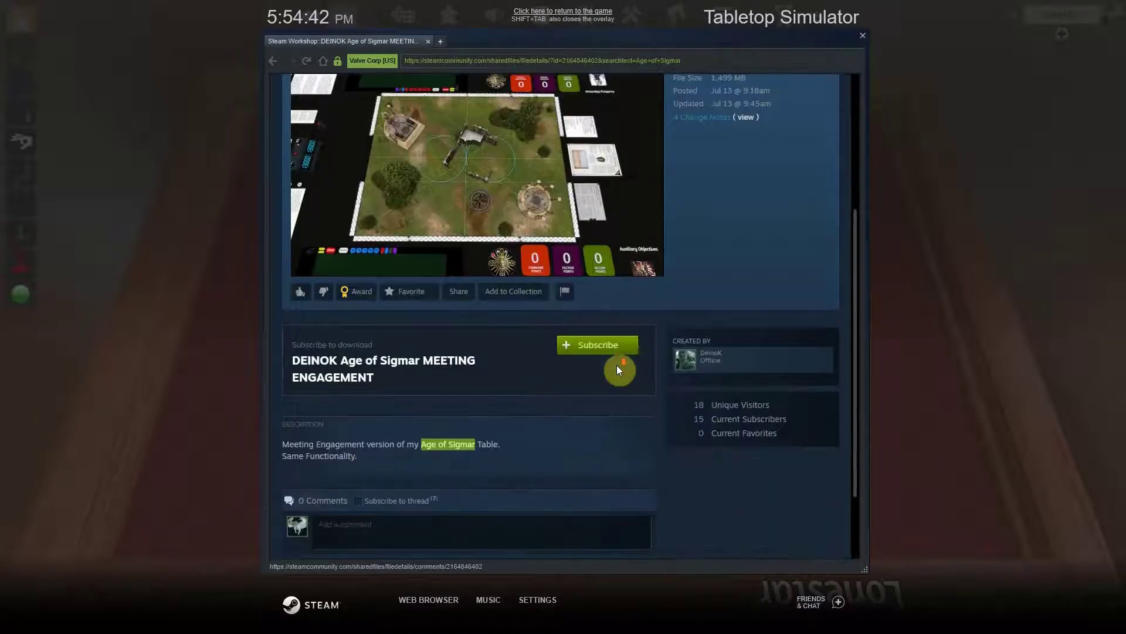
{"action": "scroll", "coordinate": [515, 446], "scroll_direction": "down", "scroll_amount": 2}
{"action": "scroll", "coordinate": [522, 406], "scroll_direction": "up", "scroll_amount": 2}
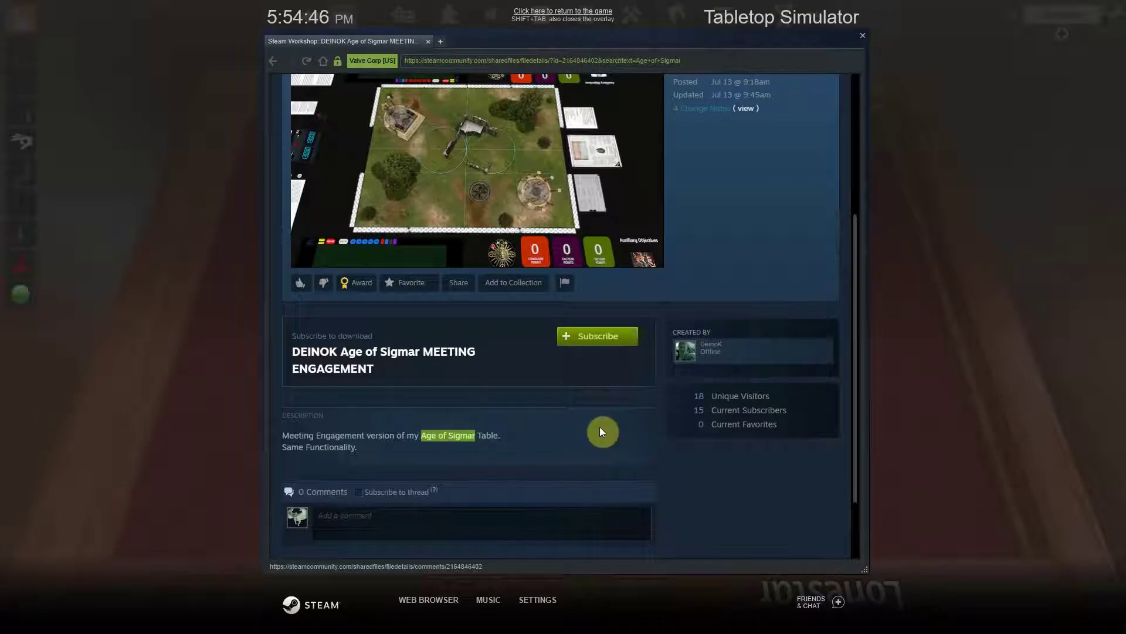
{"action": "scroll", "coordinate": [586, 425], "scroll_direction": "up", "scroll_amount": 1}
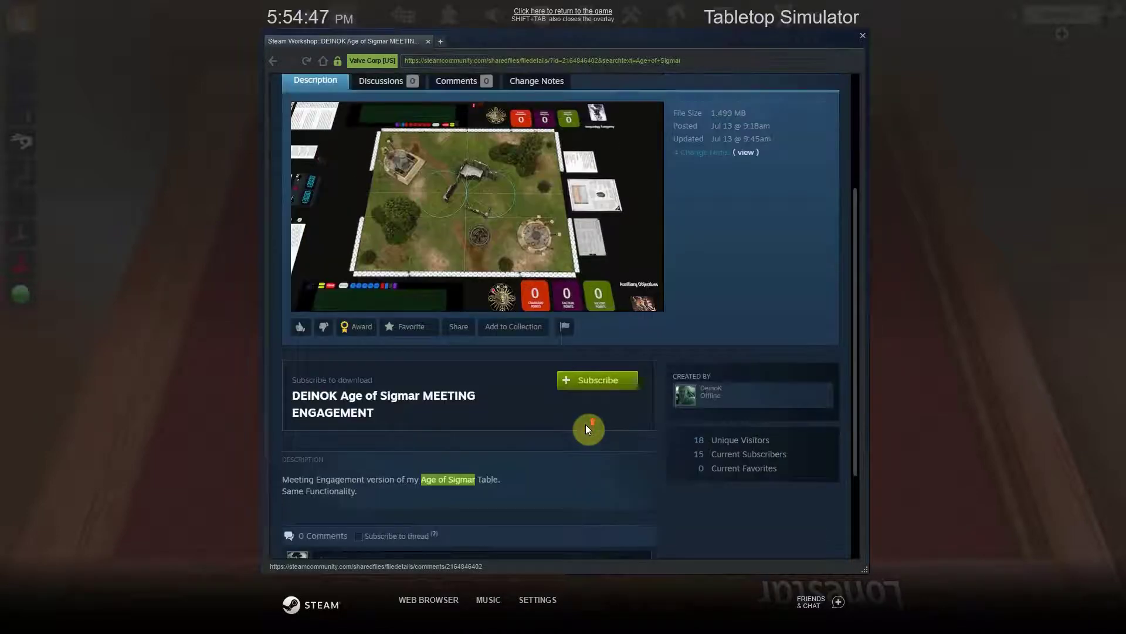
{"action": "scroll", "coordinate": [585, 428], "scroll_direction": "up", "scroll_amount": 1}
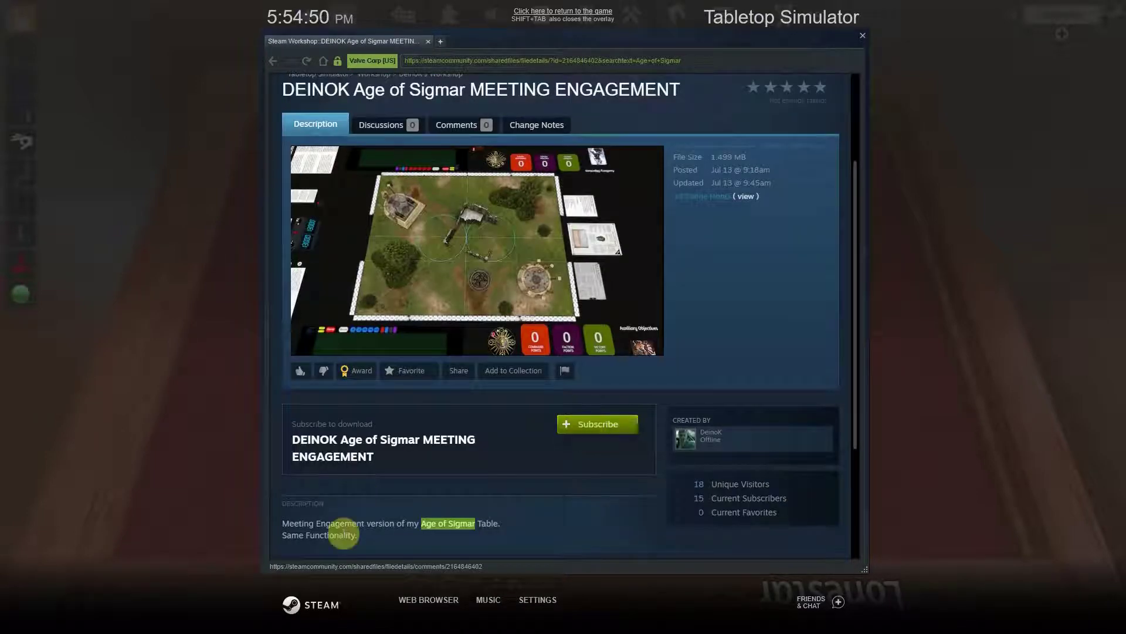
{"action": "scroll", "coordinate": [551, 488], "scroll_direction": "down", "scroll_amount": 4}
{"action": "scroll", "coordinate": [520, 427], "scroll_direction": "up", "scroll_amount": 2}
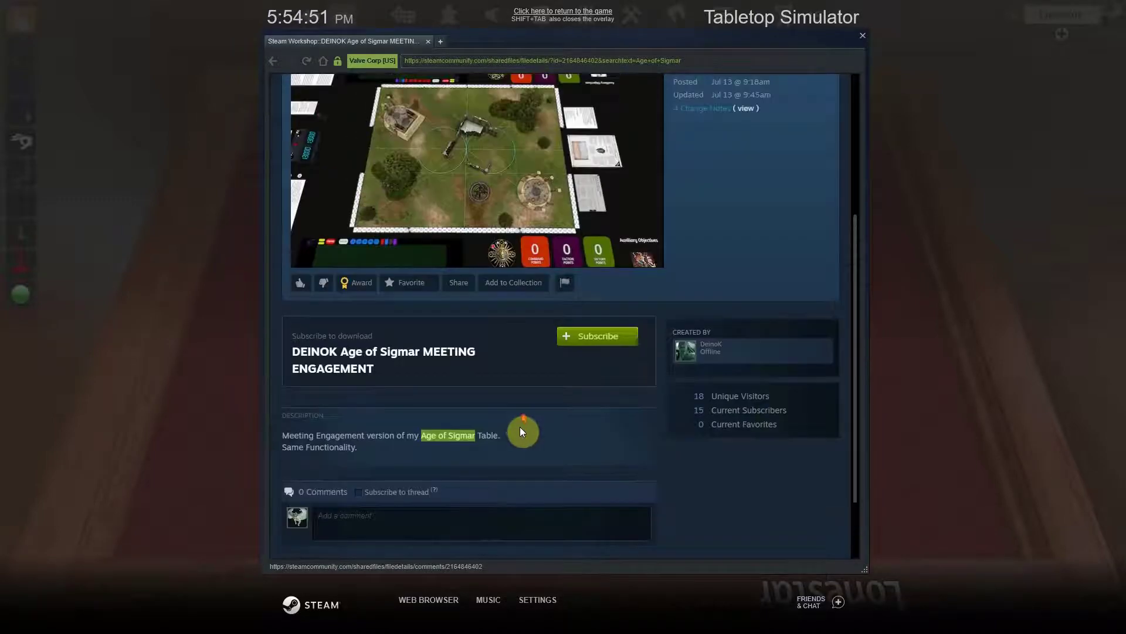
{"action": "scroll", "coordinate": [521, 431], "scroll_direction": "up", "scroll_amount": 2}
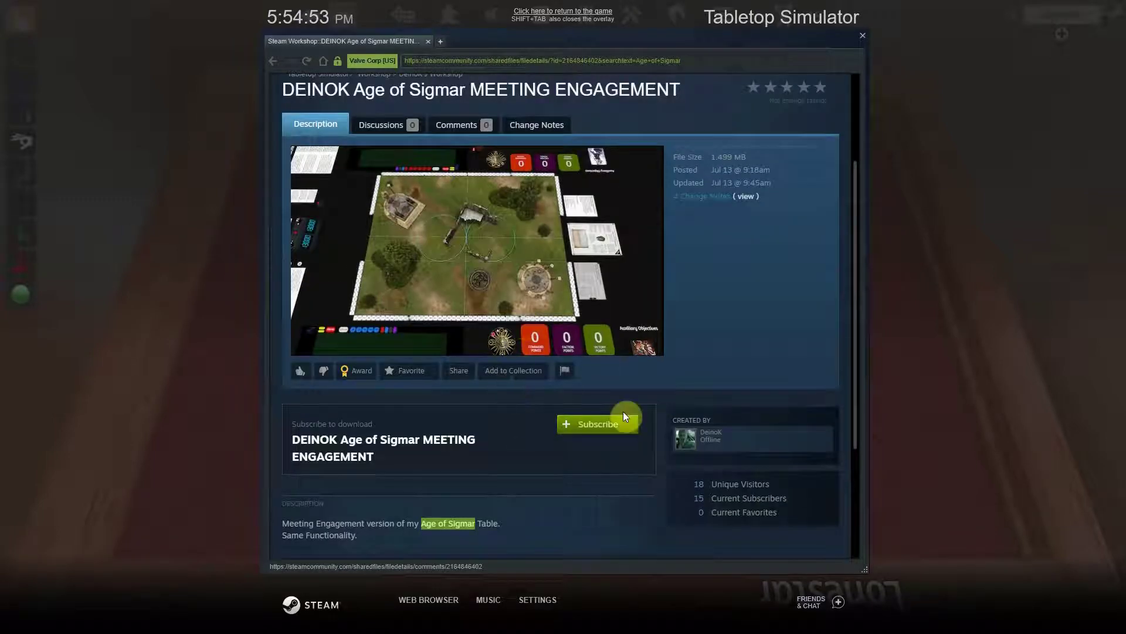
{"action": "left_click", "coordinate": [595, 432]}
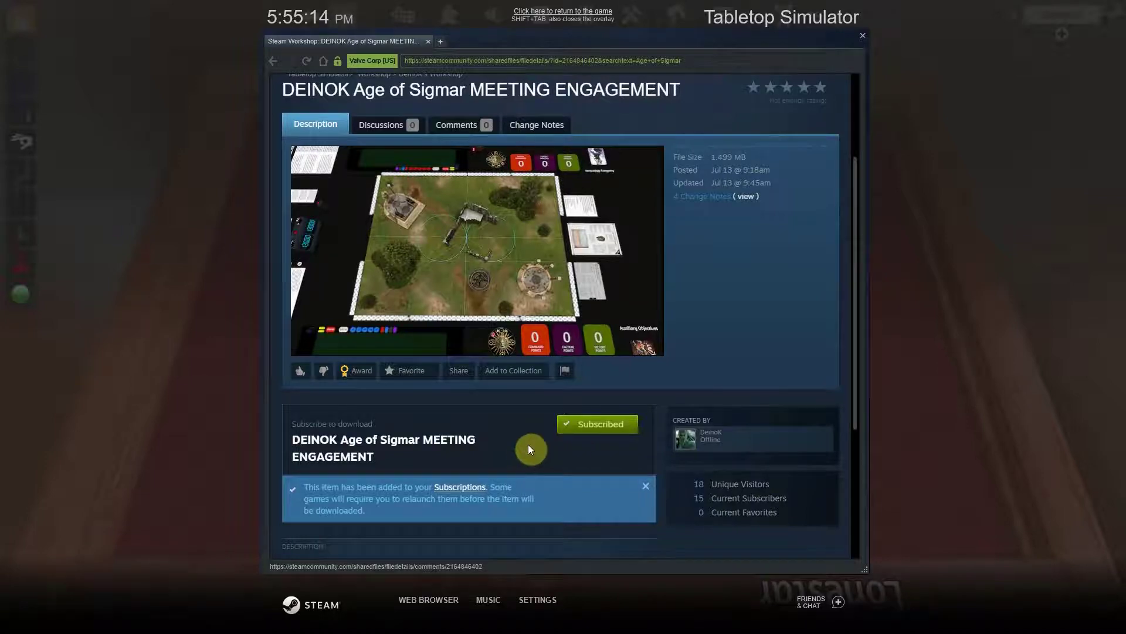
- Go back from the item page to the start of the Age of Sigmar search results
{"action": "scroll", "coordinate": [528, 449], "scroll_direction": "up", "scroll_amount": 3}
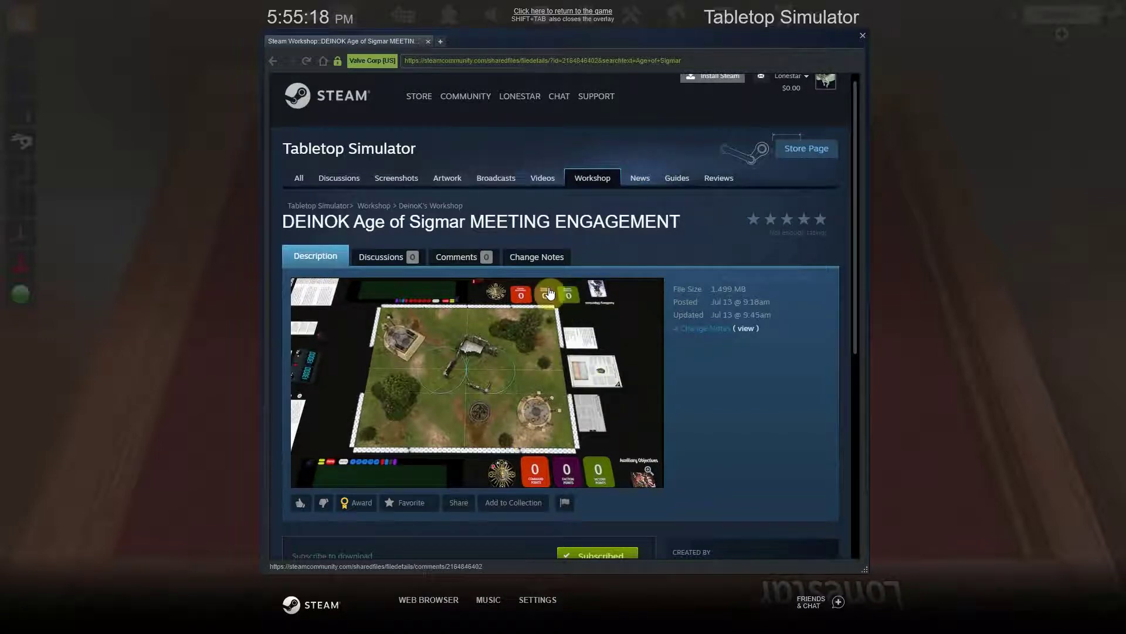
{"action": "scroll", "coordinate": [530, 300], "scroll_direction": "down", "scroll_amount": 2}
{"action": "scroll", "coordinate": [530, 300], "scroll_direction": "up", "scroll_amount": 2}
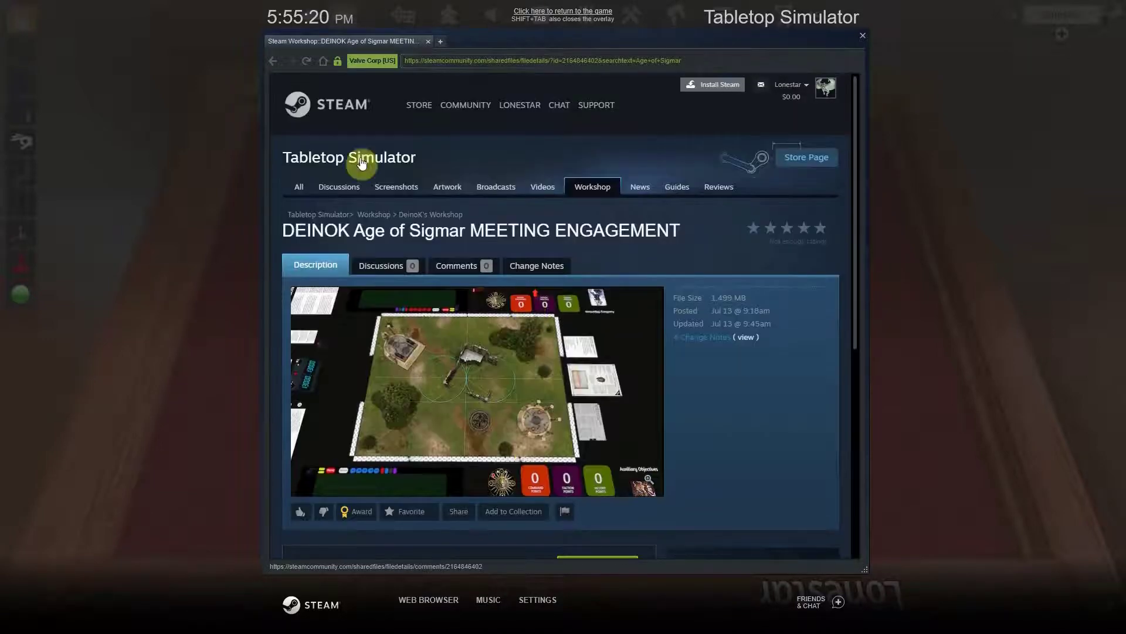
{"action": "left_click", "coordinate": [271, 62]}
{"action": "scroll", "coordinate": [526, 361], "scroll_direction": "down", "scroll_amount": 10}
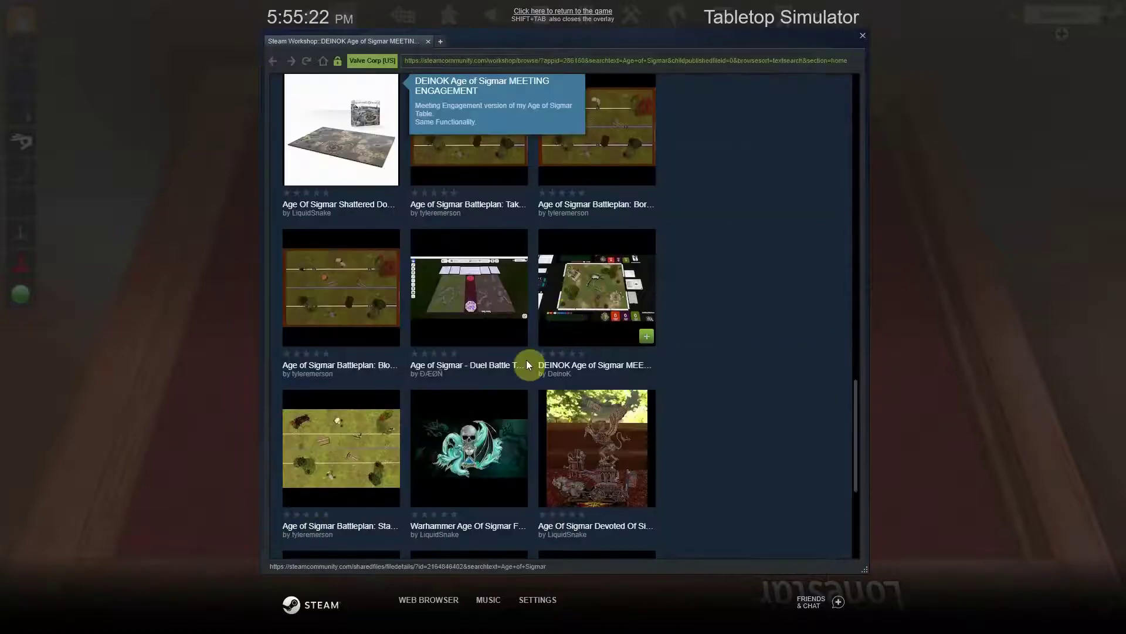
{"action": "scroll", "coordinate": [530, 361], "scroll_direction": "up", "scroll_amount": 10}
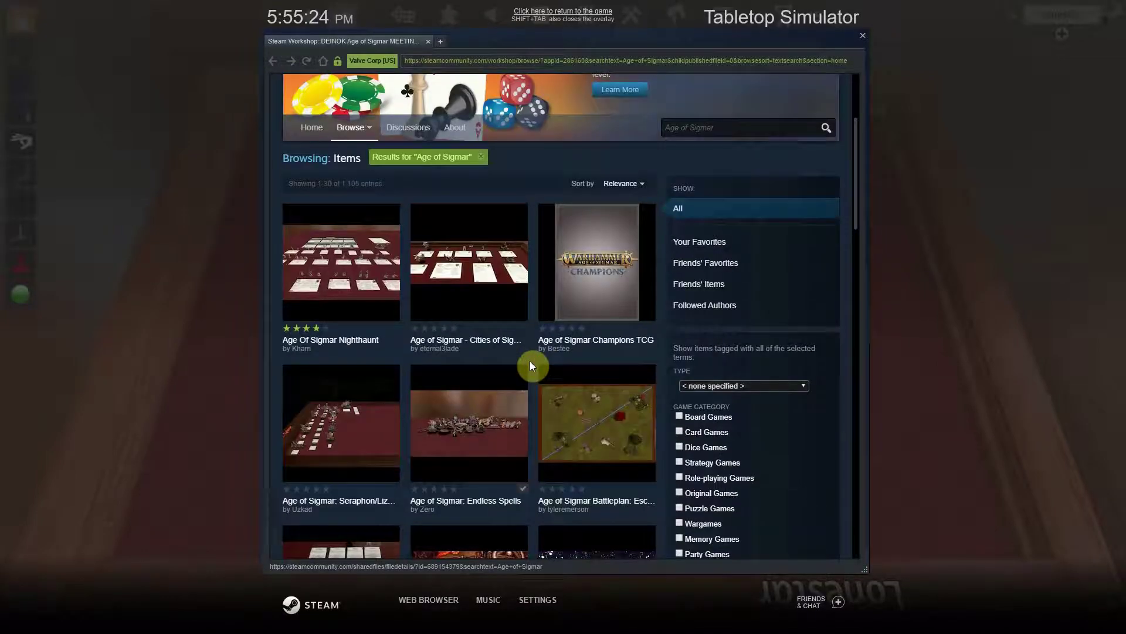
{"action": "scroll", "coordinate": [530, 361], "scroll_direction": "up", "scroll_amount": 3}
{"action": "scroll", "coordinate": [529, 361], "scroll_direction": "down", "scroll_amount": 2}
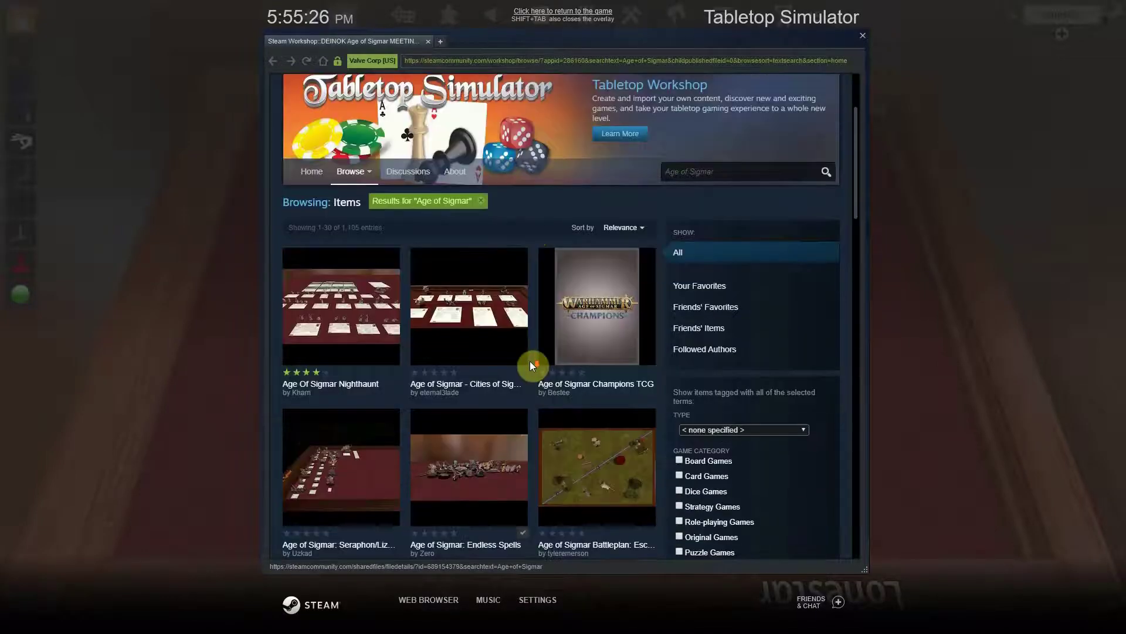
- Extend the Workshop search to "Age of Sigmar dark" and run it
{"action": "scroll", "coordinate": [530, 361], "scroll_direction": "down", "scroll_amount": 3}
{"action": "scroll", "coordinate": [664, 304], "scroll_direction": "up", "scroll_amount": 5}
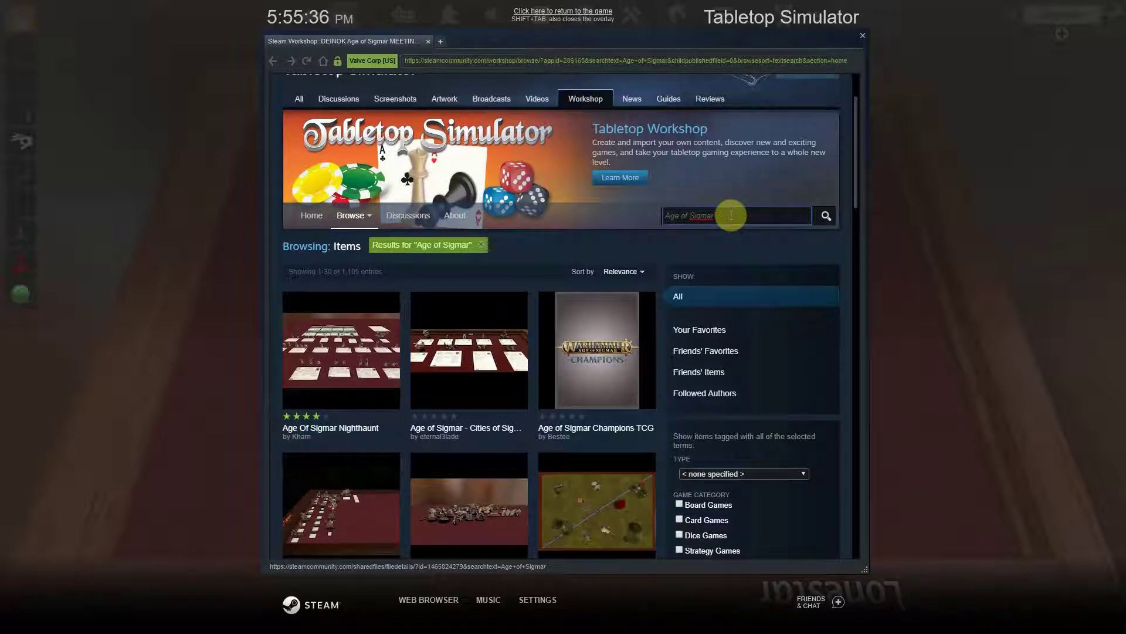
{"action": "type", "text": "dark"}
{"action": "key", "text": "Return"}
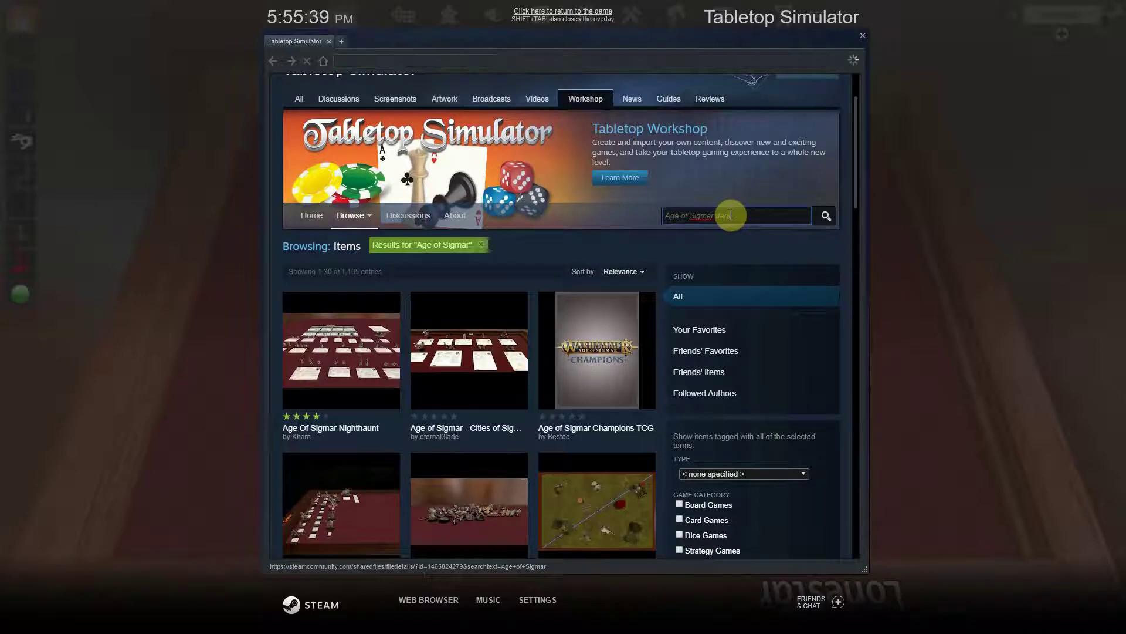
- Look over the first search results and open the Age Of Sigmar Nighthaunt item
{"action": "scroll", "coordinate": [356, 433], "scroll_direction": "down", "scroll_amount": 1}
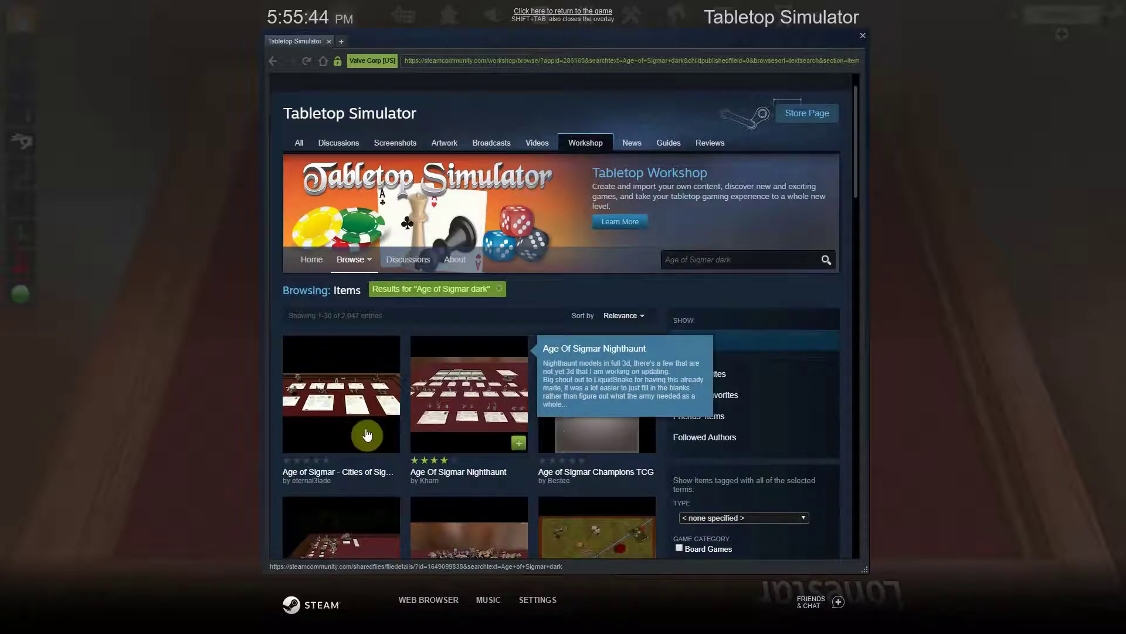
{"action": "mouse_move", "coordinate": [317, 427]}
{"action": "mouse_move", "coordinate": [481, 429]}
{"action": "scroll", "coordinate": [485, 420], "scroll_direction": "down", "scroll_amount": 1}
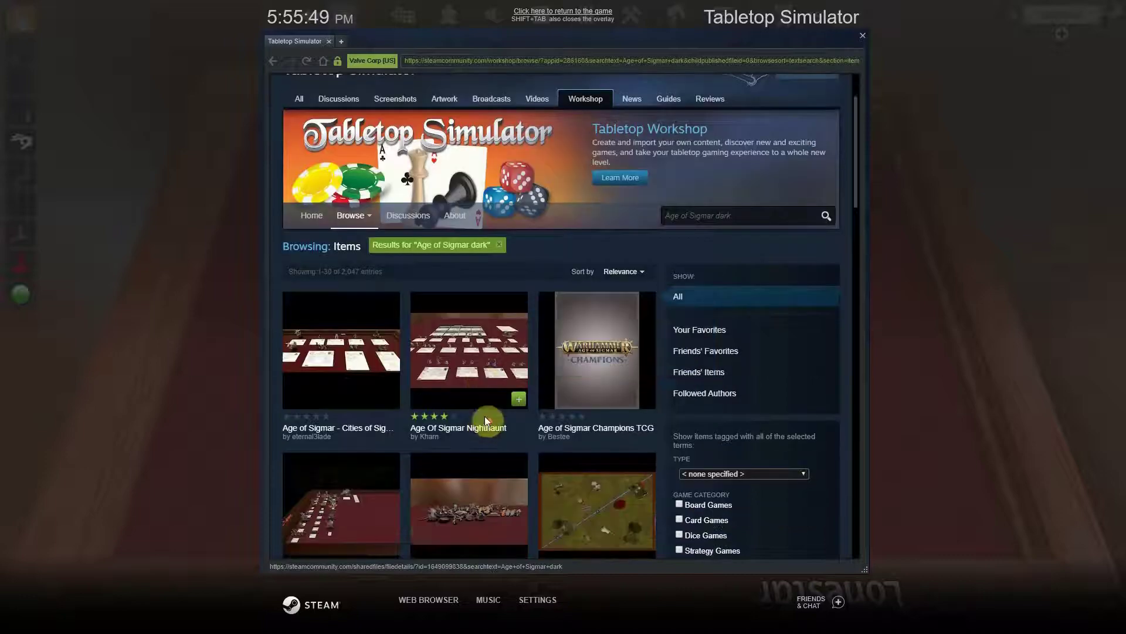
{"action": "left_click", "coordinate": [472, 370]}
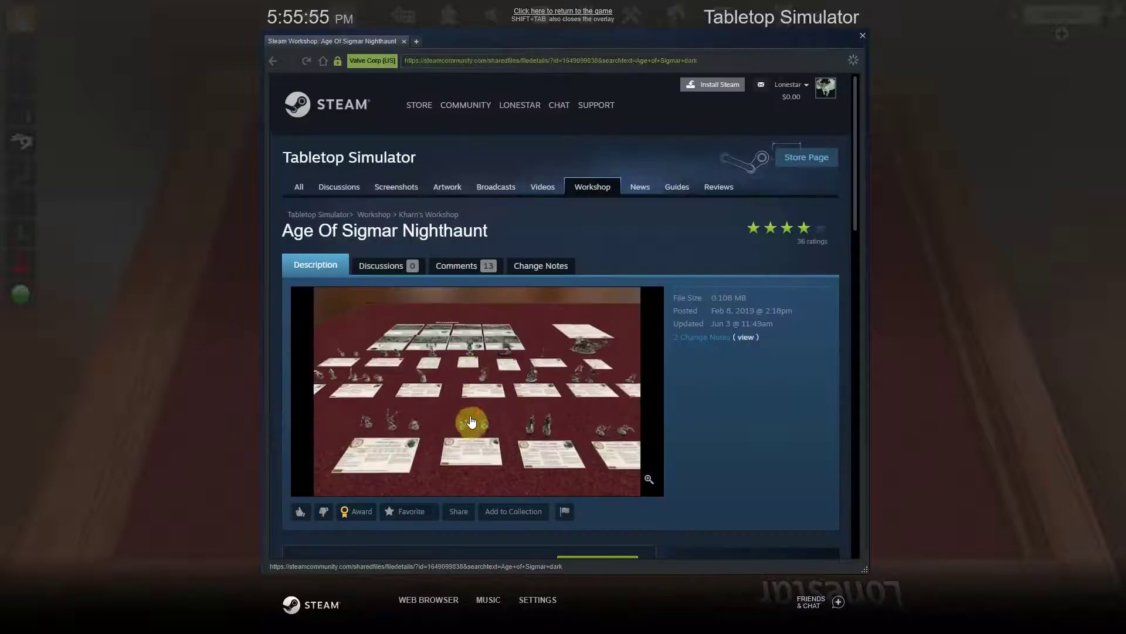
- Review the Nighthaunt item's preview, description and comments, and subscribe to it
{"action": "scroll", "coordinate": [473, 426], "scroll_direction": "down", "scroll_amount": 1}
{"action": "scroll", "coordinate": [511, 435], "scroll_direction": "down", "scroll_amount": 1}
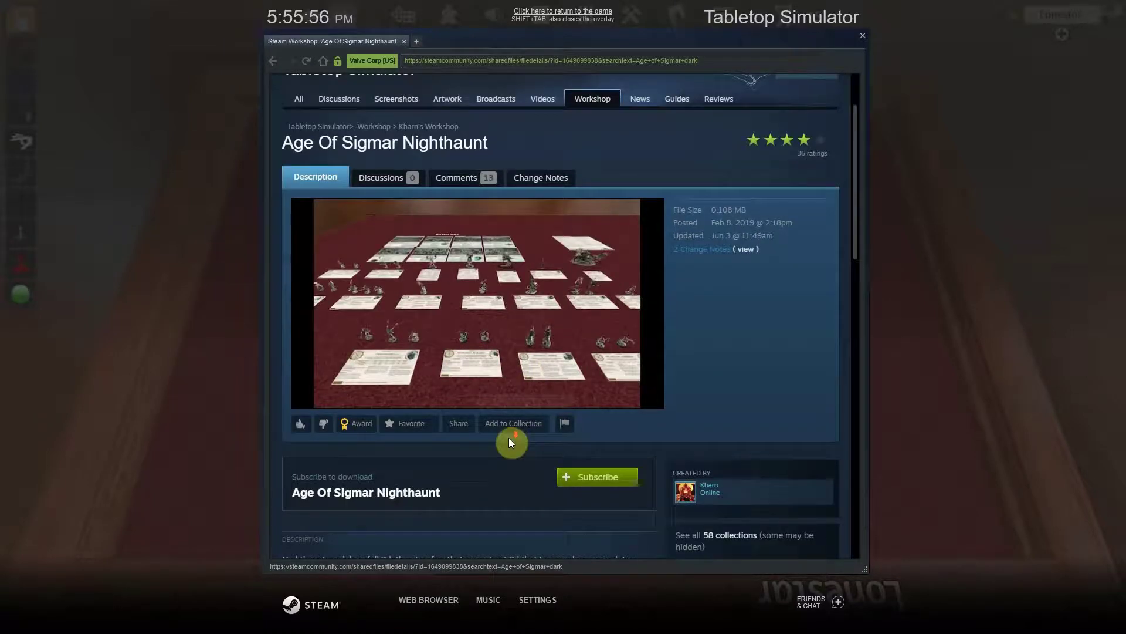
{"action": "scroll", "coordinate": [508, 437], "scroll_direction": "down", "scroll_amount": 7}
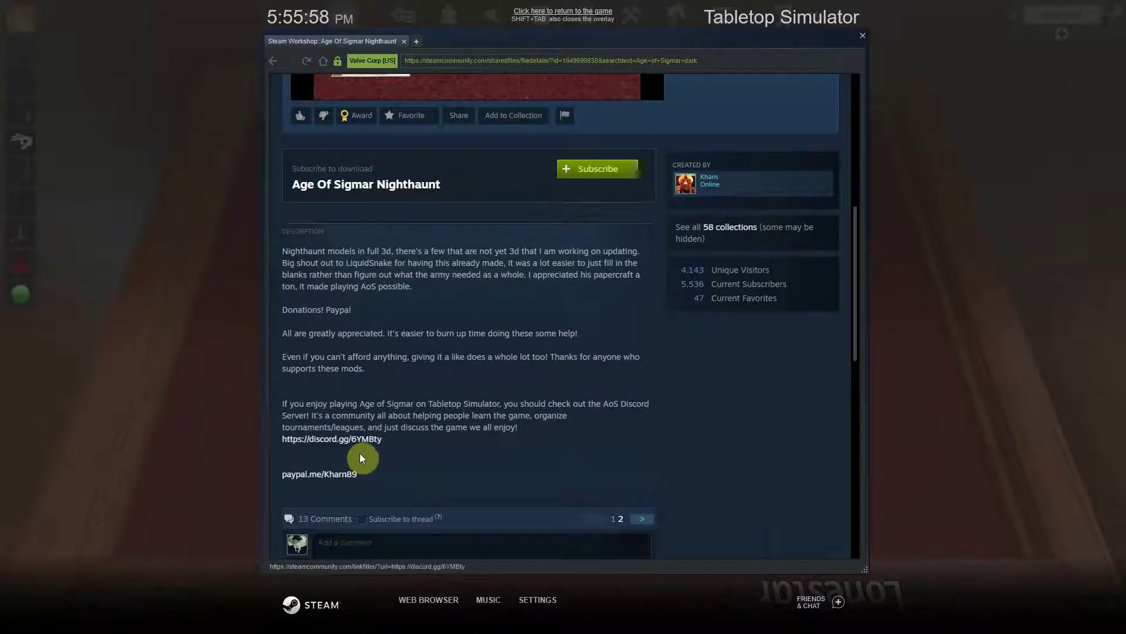
{"action": "scroll", "coordinate": [460, 446], "scroll_direction": "down", "scroll_amount": 8}
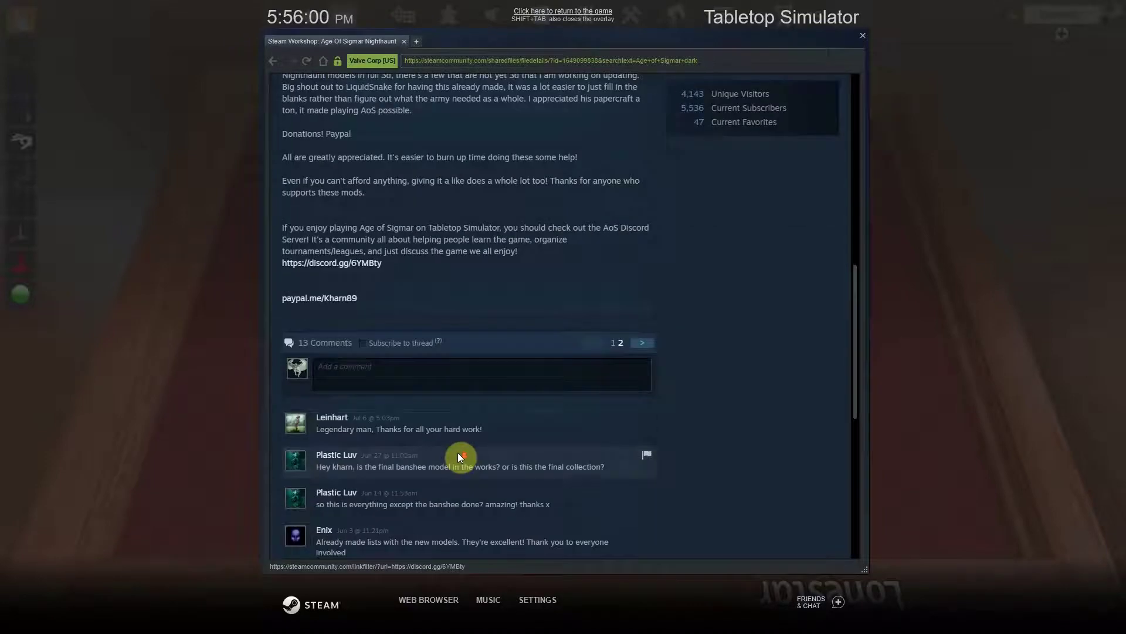
{"action": "scroll", "coordinate": [472, 448], "scroll_direction": "up", "scroll_amount": 10}
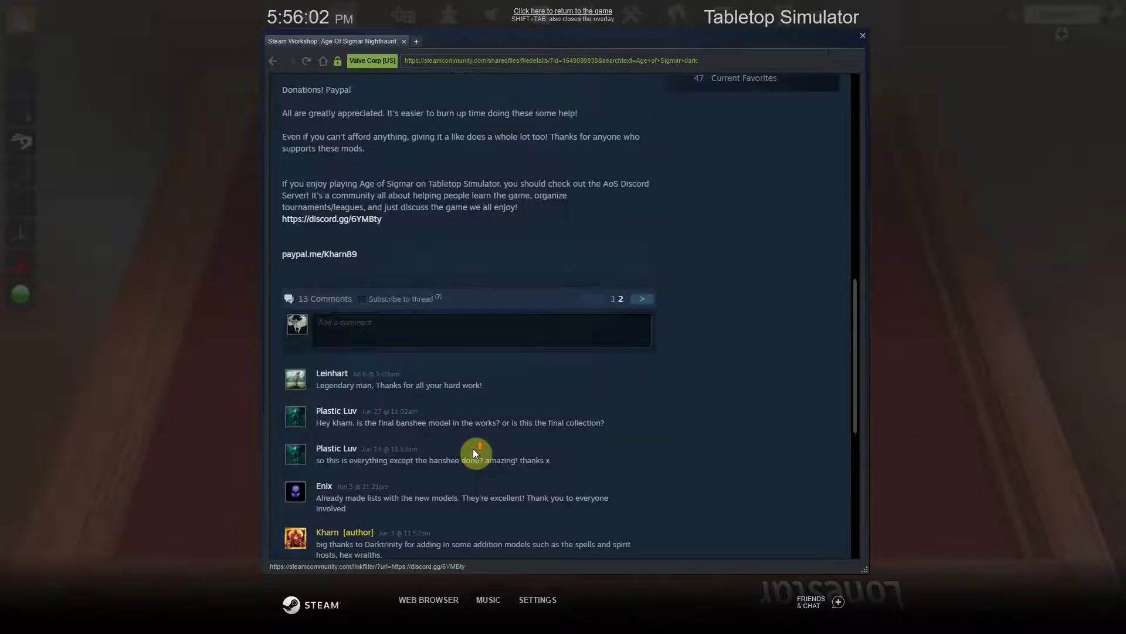
{"action": "scroll", "coordinate": [473, 448], "scroll_direction": "up", "scroll_amount": 3}
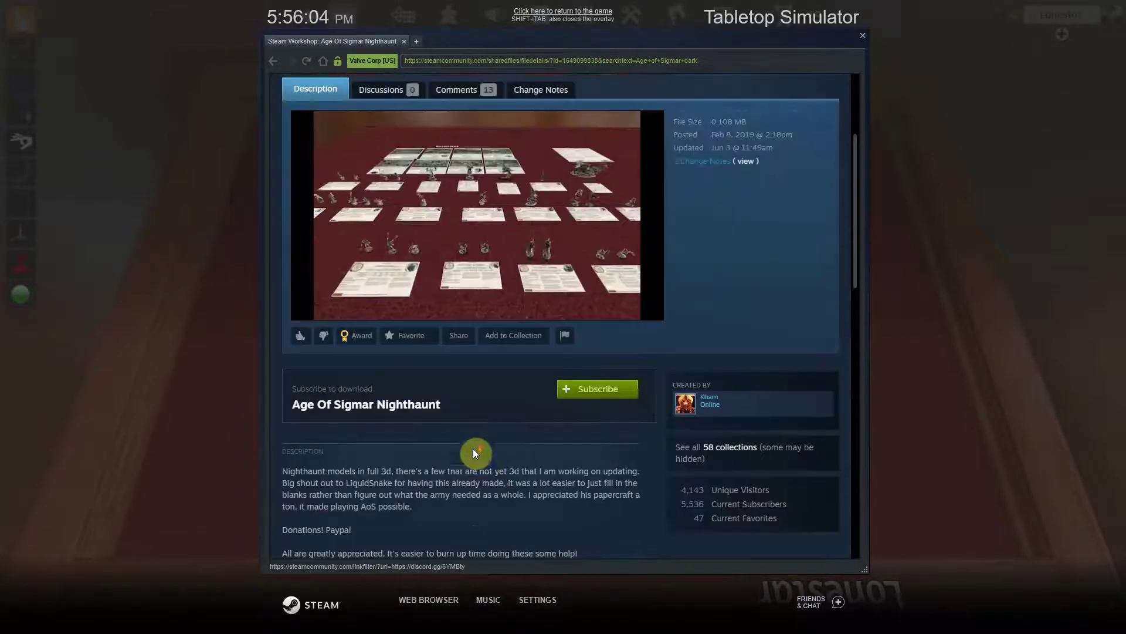
{"action": "left_click", "coordinate": [593, 389]}
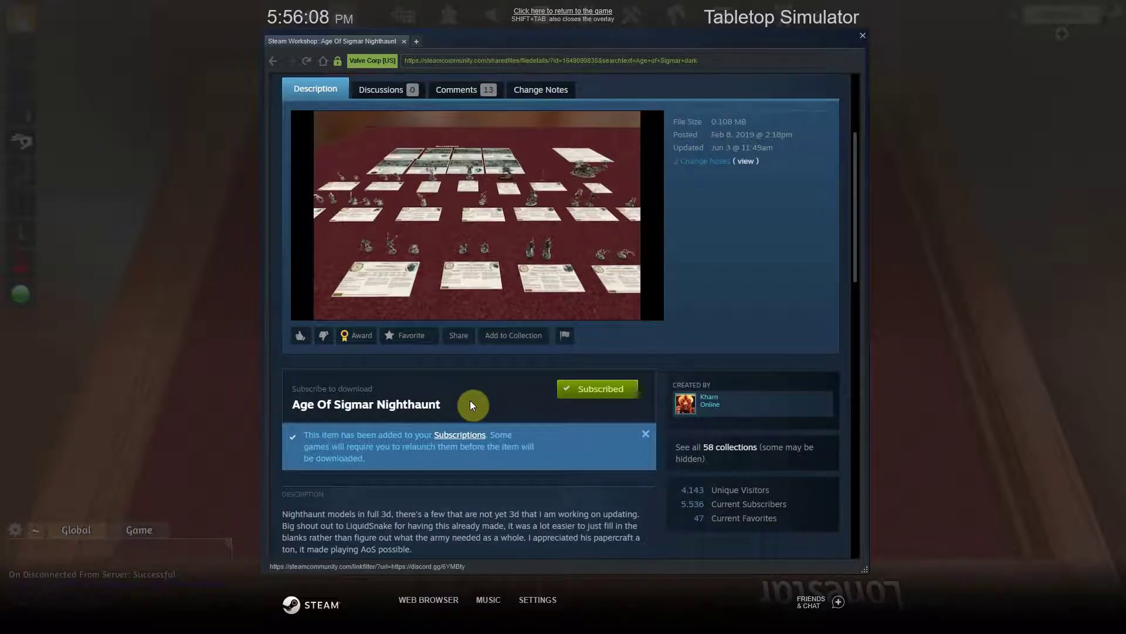
- Close the Workshop web page and return from the Steam overlay to the game
{"action": "scroll", "coordinate": [498, 393], "scroll_direction": "up", "scroll_amount": 4}
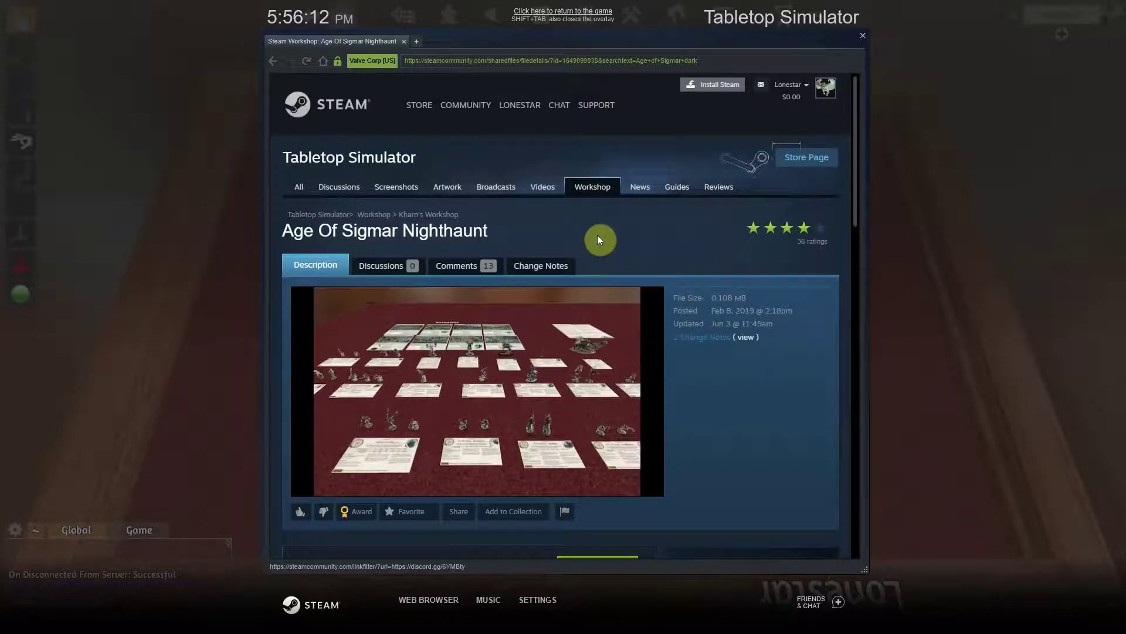
{"action": "left_click", "coordinate": [864, 37]}
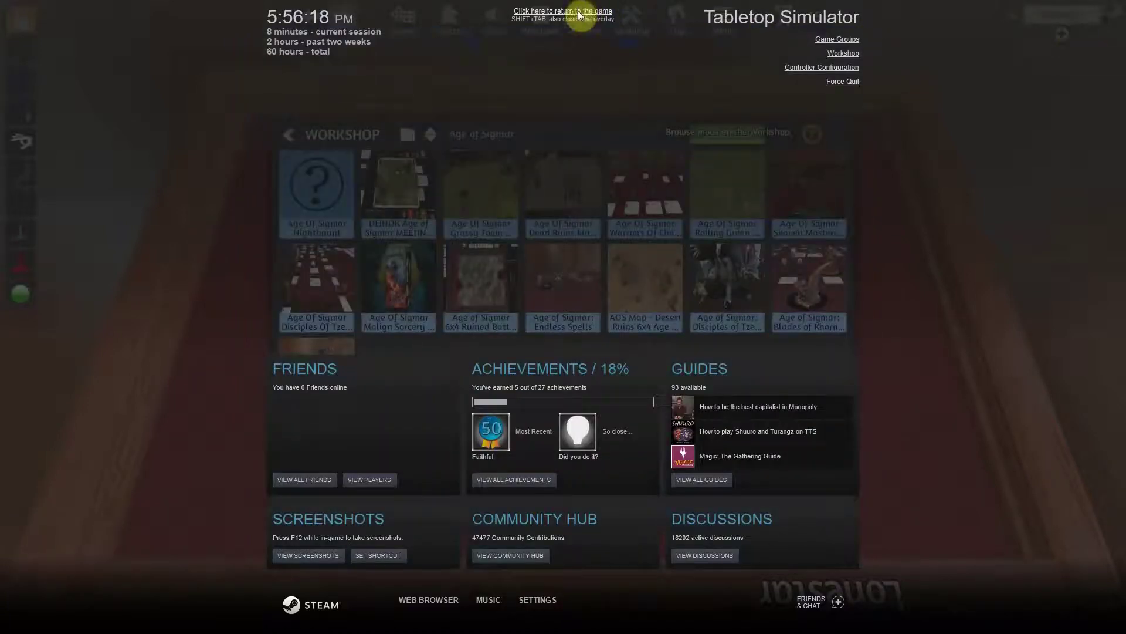
{"action": "left_click", "coordinate": [519, 12]}
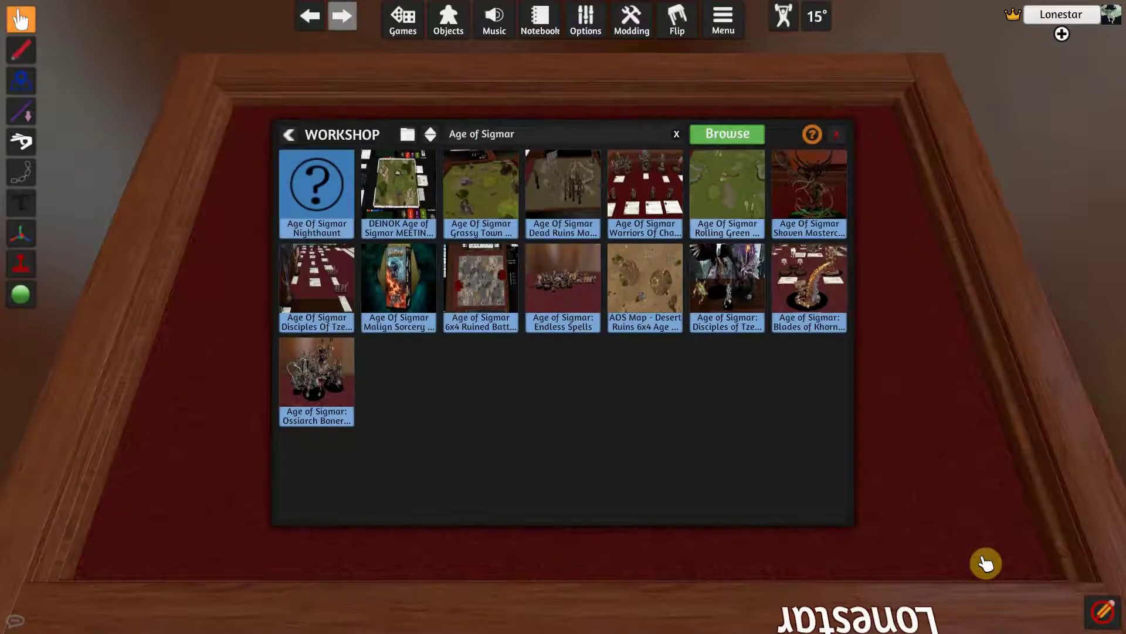
- Load the Age Of Sigmar Nighthaunt mod from the subscribed Workshop items and confirm loading it
{"action": "mouse_move", "coordinate": [350, 204]}
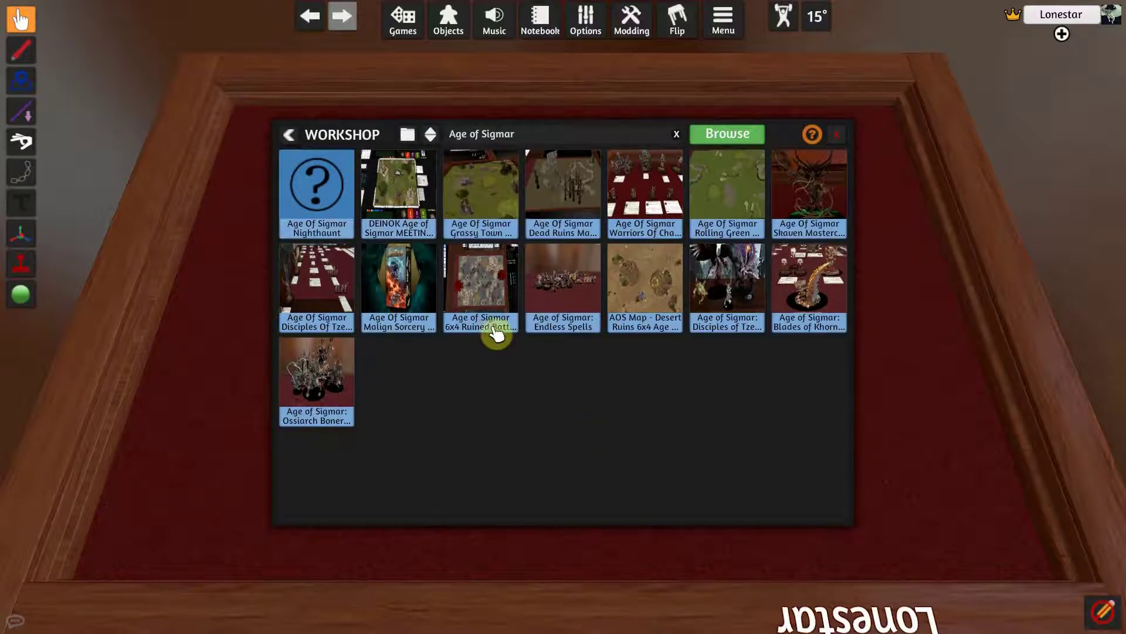
{"action": "left_click", "coordinate": [324, 209]}
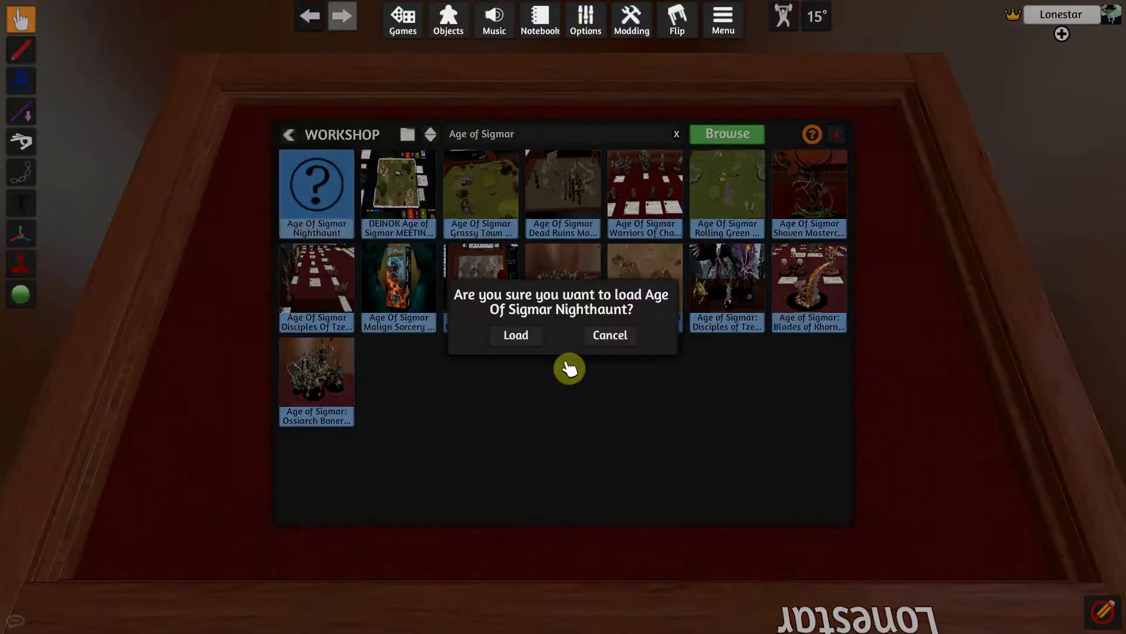
{"action": "left_click", "coordinate": [517, 336]}
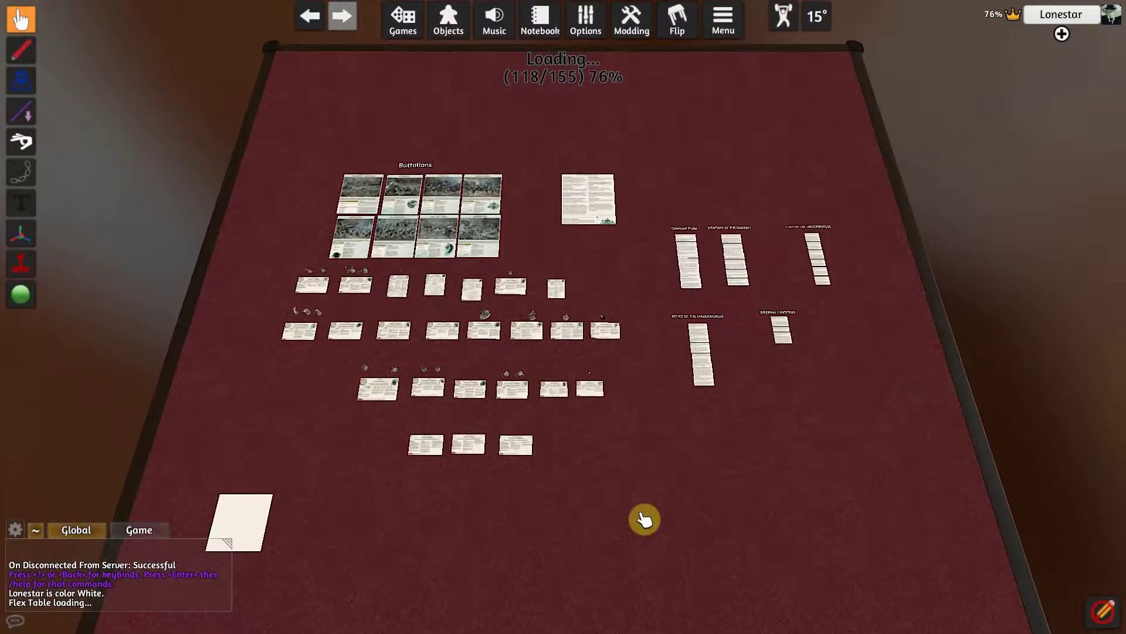
- Examine the Nighthaunt table as it loads, including the battalion sheets, unit cards and 3D miniatures
{"action": "right_click", "coordinate": [648, 387]}
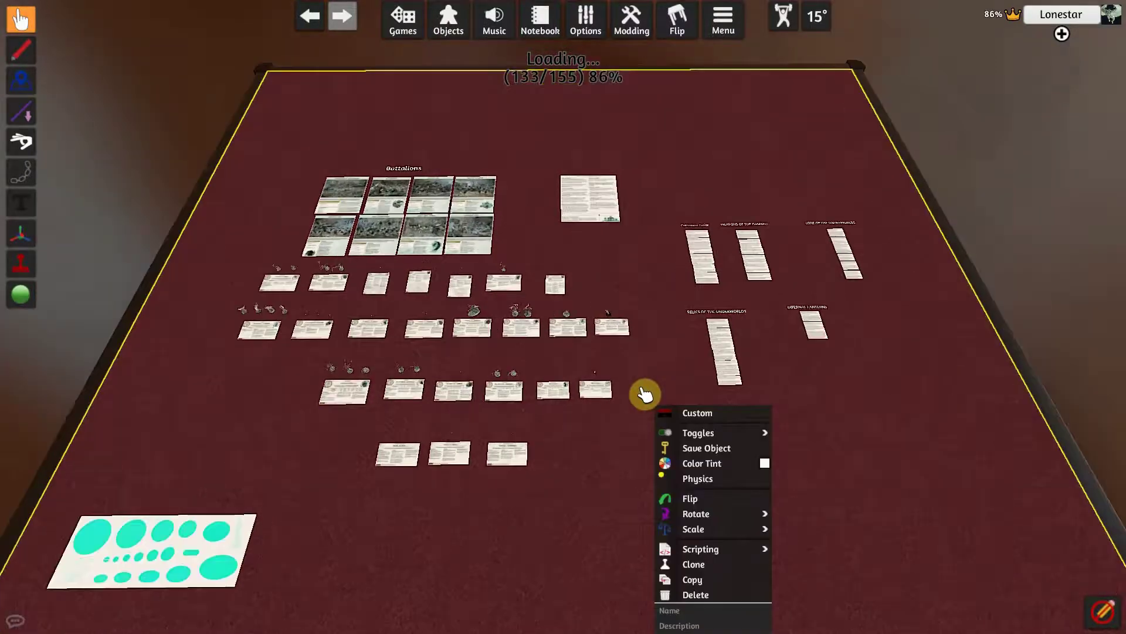
{"action": "scroll", "coordinate": [685, 345], "scroll_direction": "up", "scroll_amount": 3}
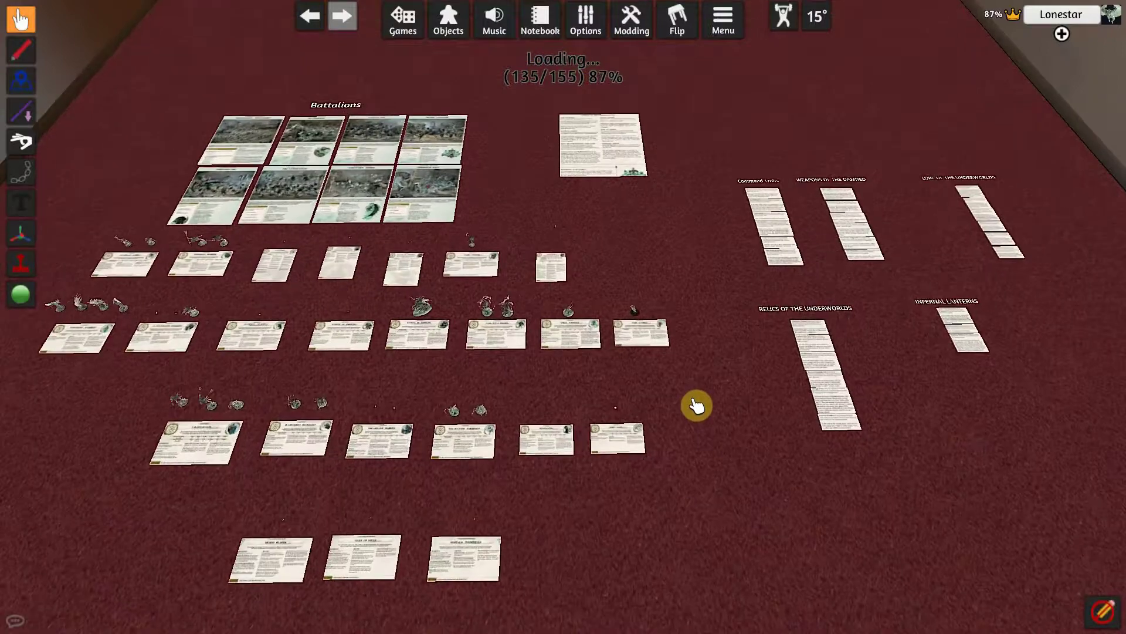
{"action": "scroll", "coordinate": [696, 405], "scroll_direction": "up", "scroll_amount": 4}
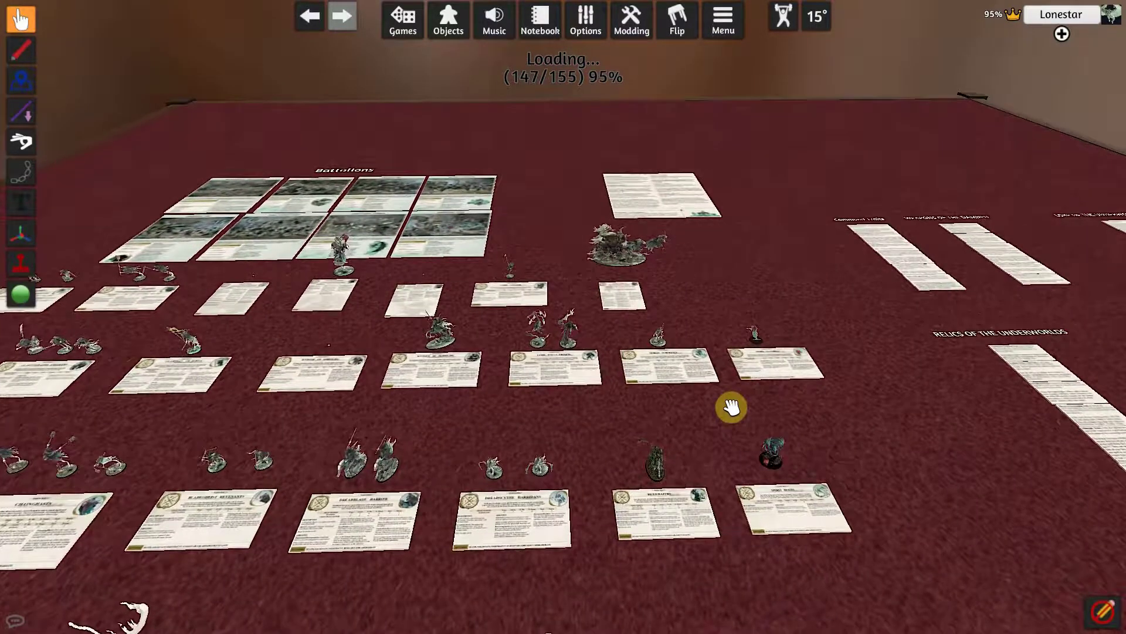
{"action": "key", "text": "d"}
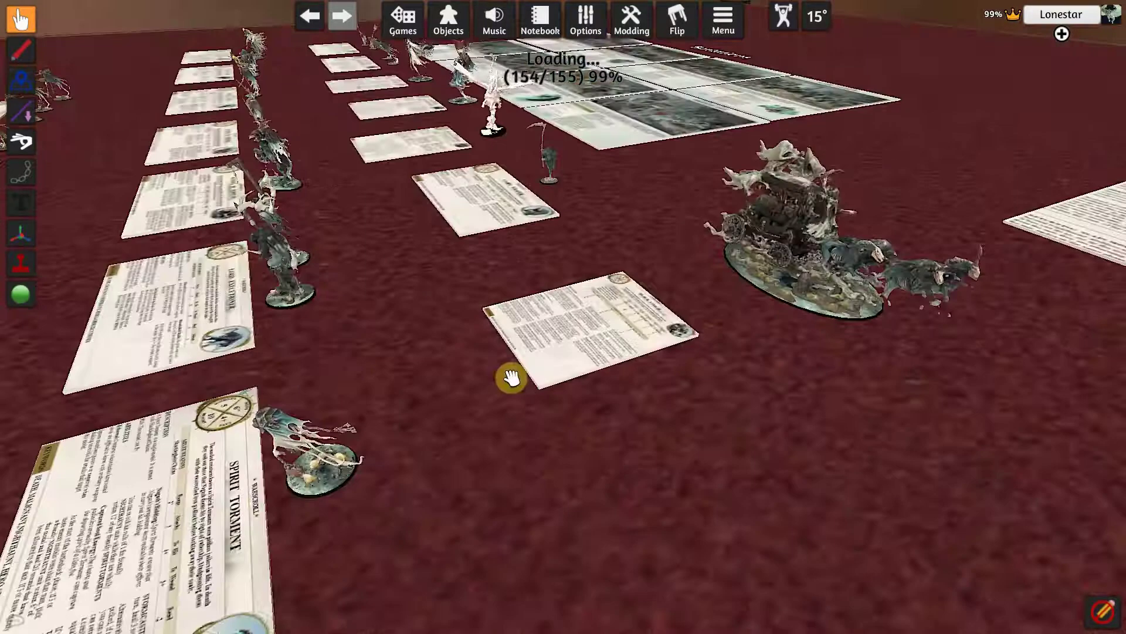
{"action": "key", "text": "d"}
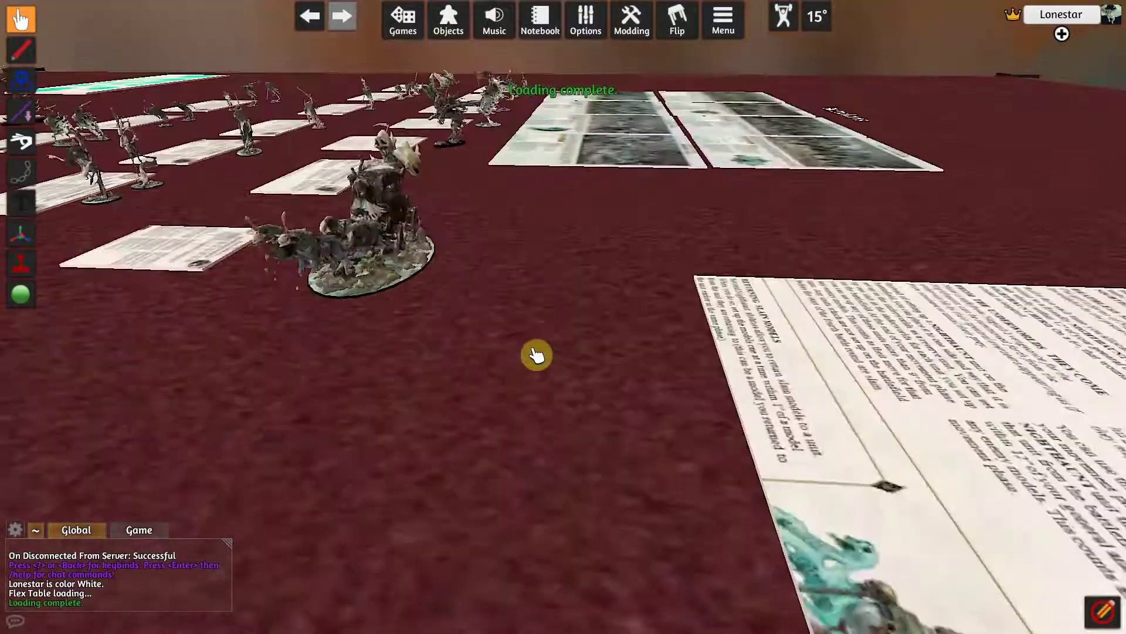
{"action": "key", "text": "a"}
{"action": "key", "text": "a"}
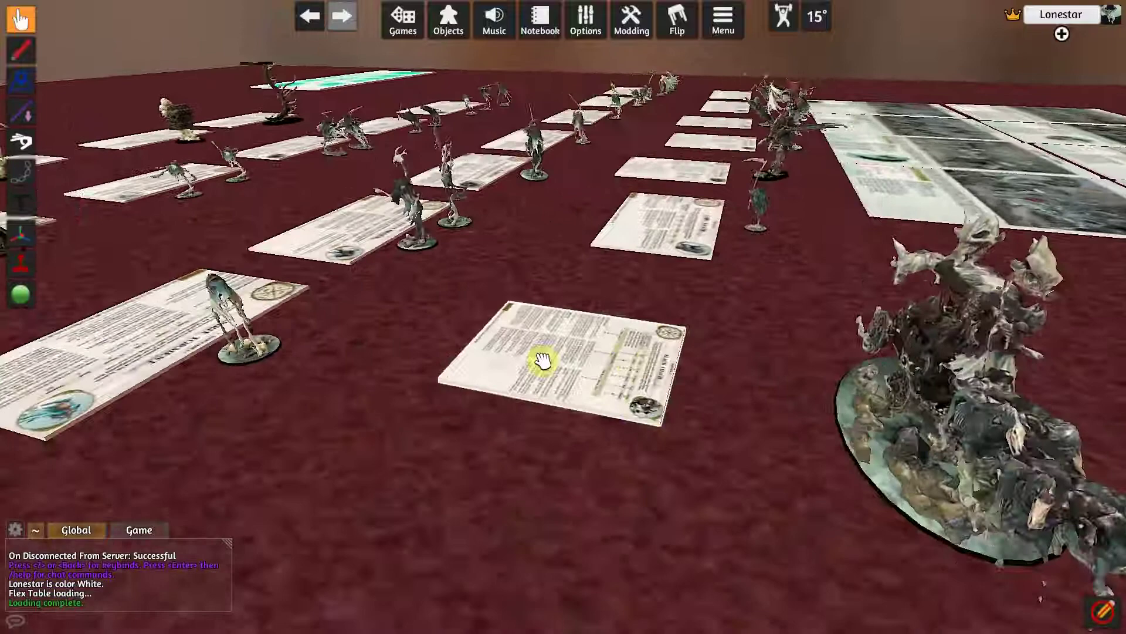
{"action": "key", "text": "w"}
{"action": "key", "text": "s"}
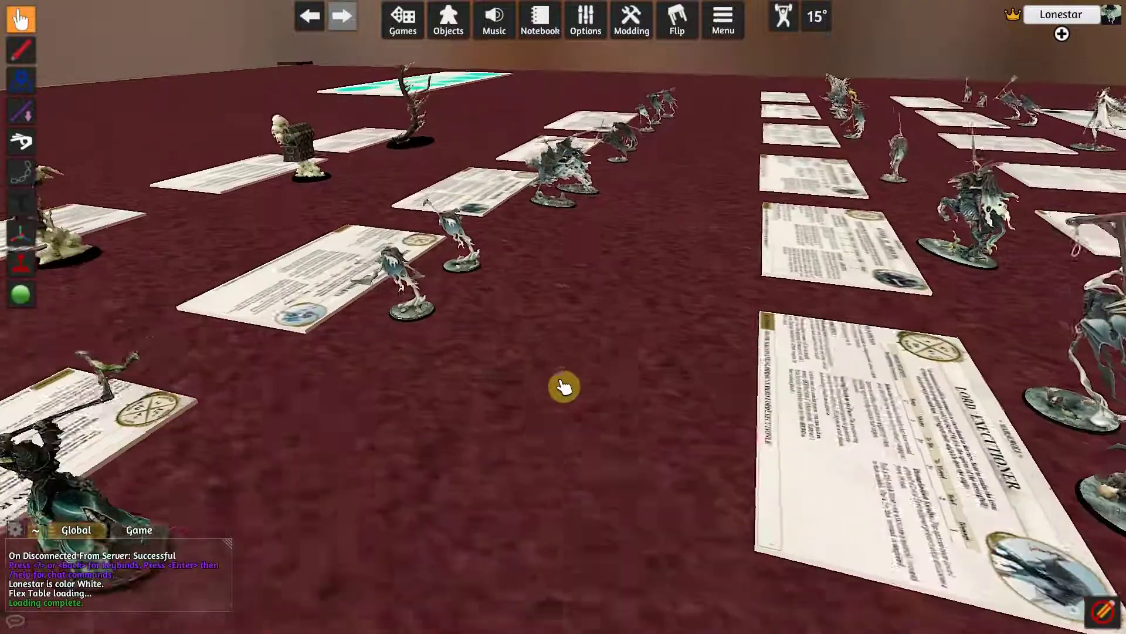
{"action": "key", "text": "a"}
{"action": "key", "text": "s"}
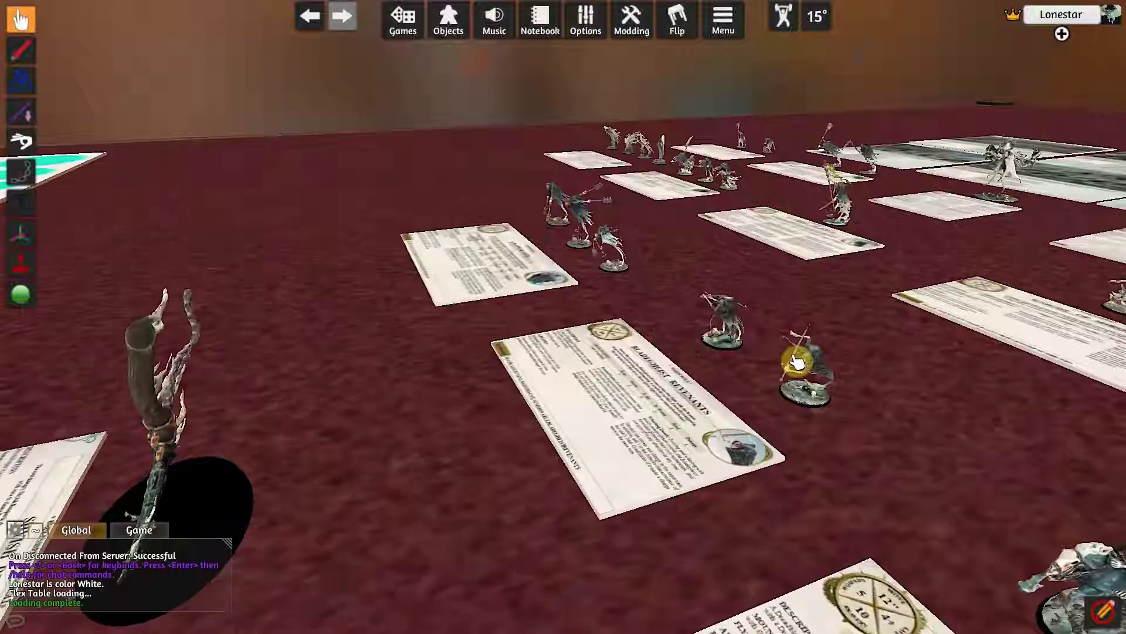
{"action": "key", "text": "a"}
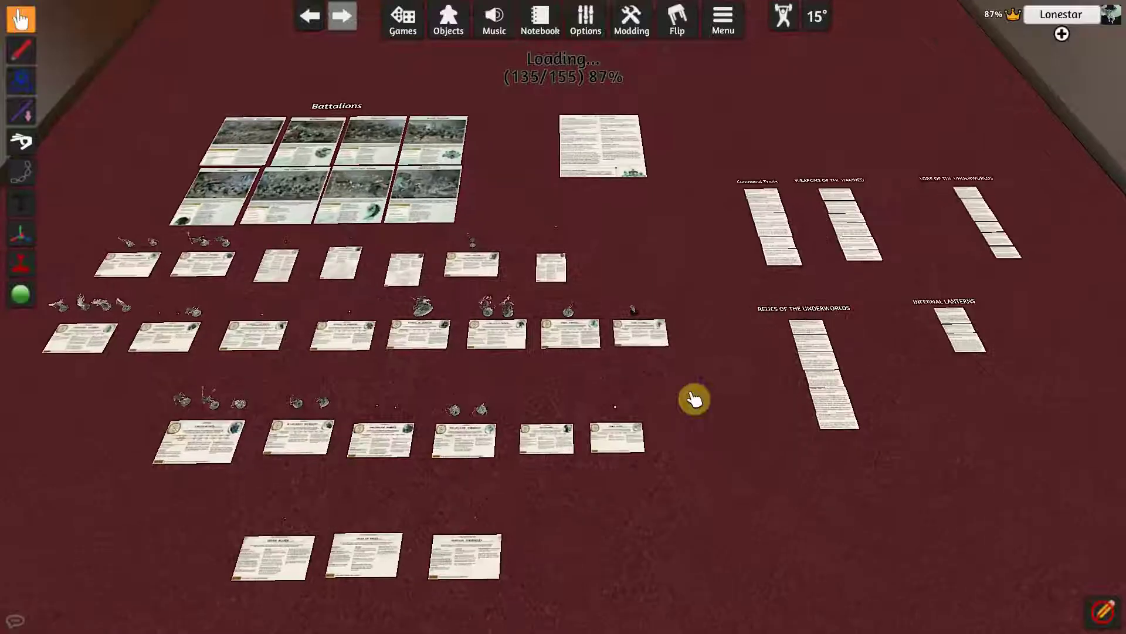
- Inspect the rows of Nighthaunt miniatures and their unit cards up close from several sides of the table
{"action": "scroll", "coordinate": [696, 404], "scroll_direction": "up", "scroll_amount": 5}
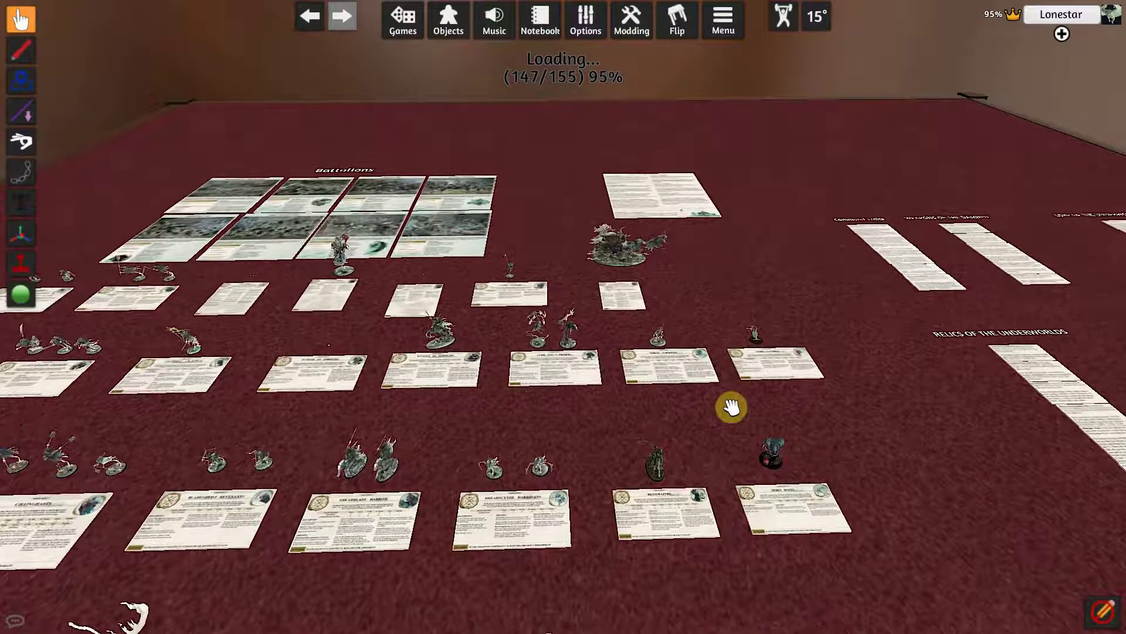
{"action": "left_click_drag", "start_coordinate": [731, 408], "coordinate": [492, 367]}
{"action": "scroll", "coordinate": [482, 354], "scroll_direction": "up", "scroll_amount": 5}
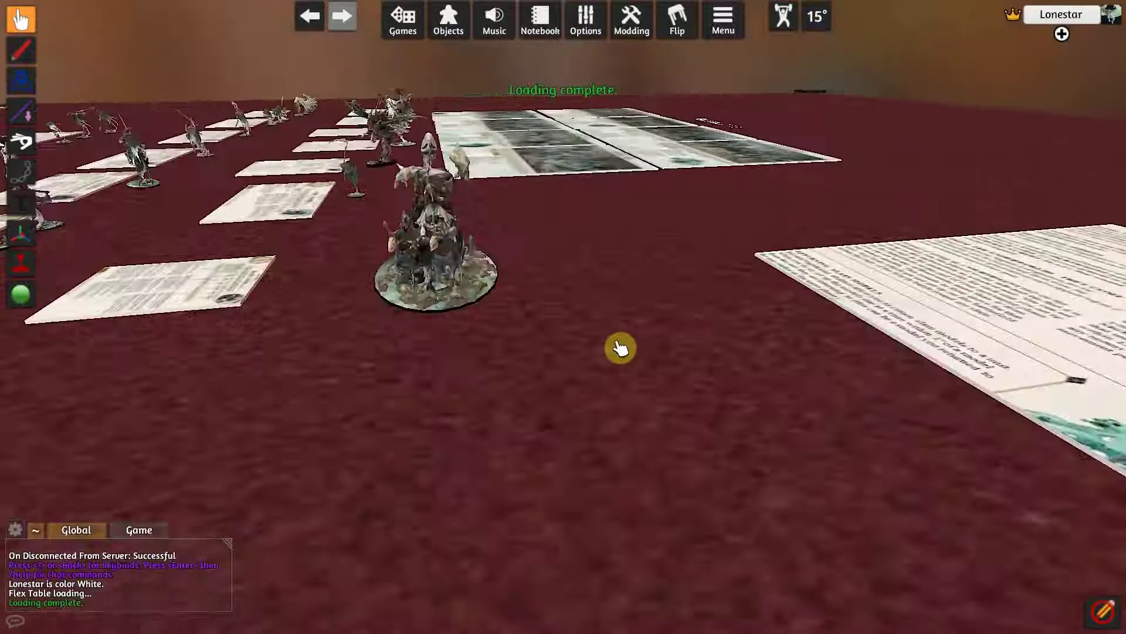
{"action": "key", "text": "d"}
{"action": "key", "text": "q"}
{"action": "scroll", "coordinate": [548, 360], "scroll_direction": "up", "scroll_amount": 2}
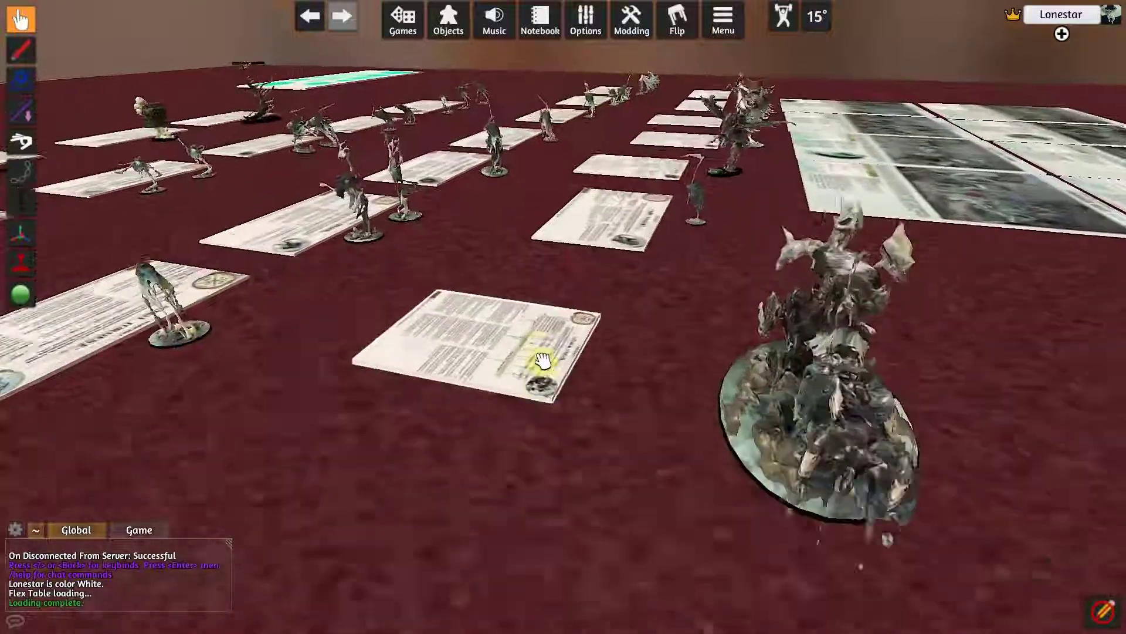
{"action": "key", "text": "q"}
{"action": "scroll", "coordinate": [535, 376], "scroll_direction": "up", "scroll_amount": 3}
{"action": "scroll", "coordinate": [546, 382], "scroll_direction": "down", "scroll_amount": 3}
{"action": "key", "text": "q"}
{"action": "scroll", "coordinate": [646, 385], "scroll_direction": "up", "scroll_amount": 3}
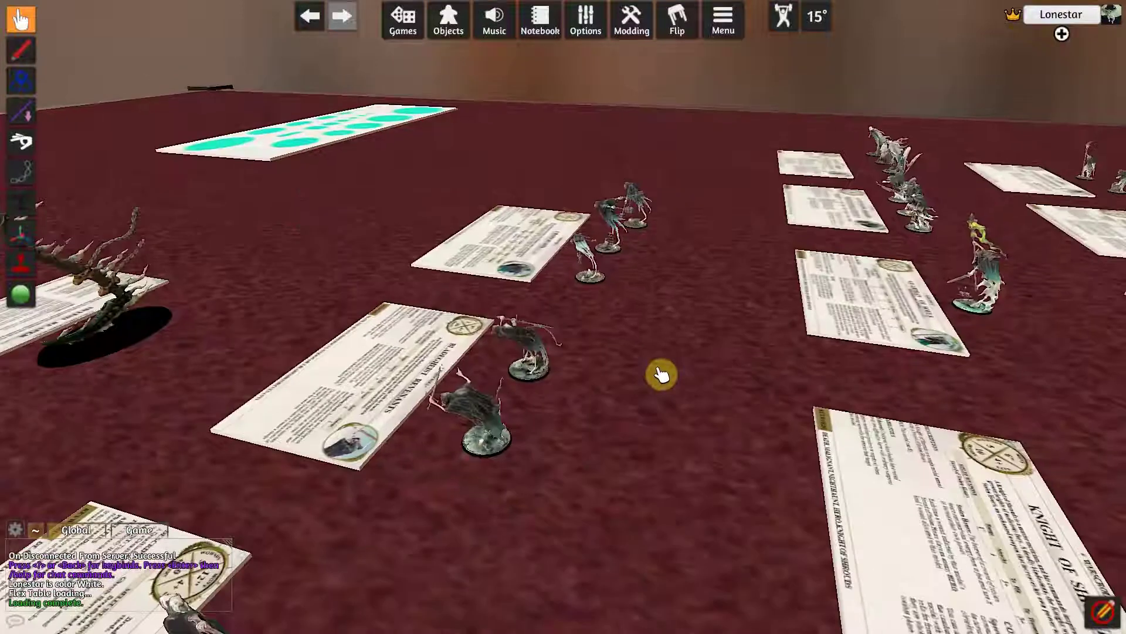
{"action": "scroll", "coordinate": [661, 374], "scroll_direction": "down", "scroll_amount": 3}
{"action": "key", "text": "q"}
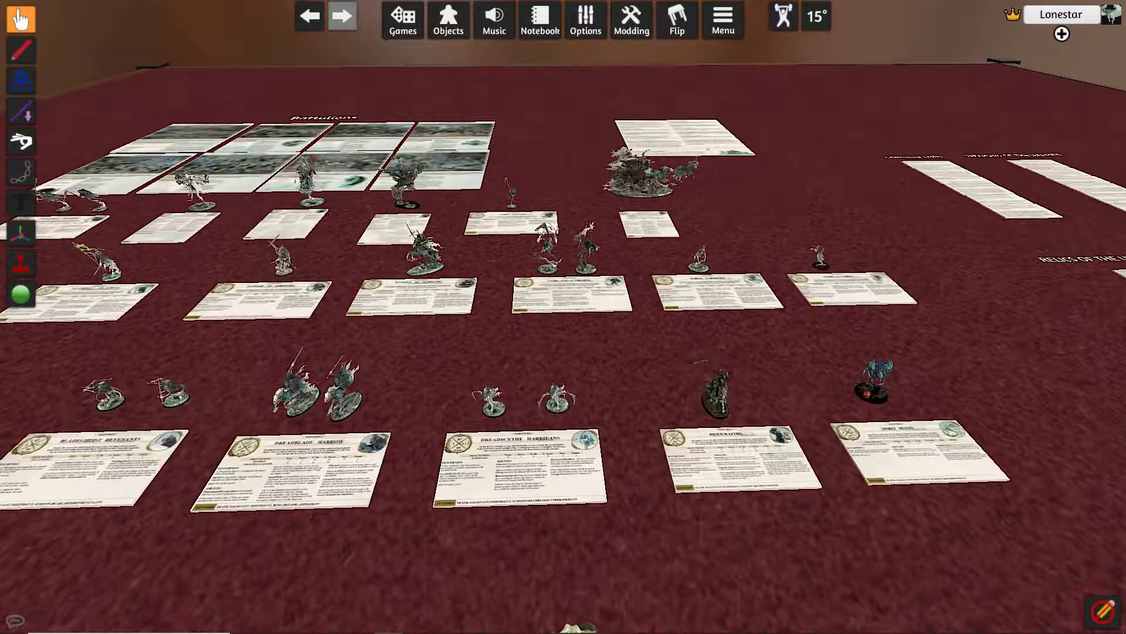
{"action": "scroll", "coordinate": [692, 399], "scroll_direction": "down", "scroll_amount": 5}
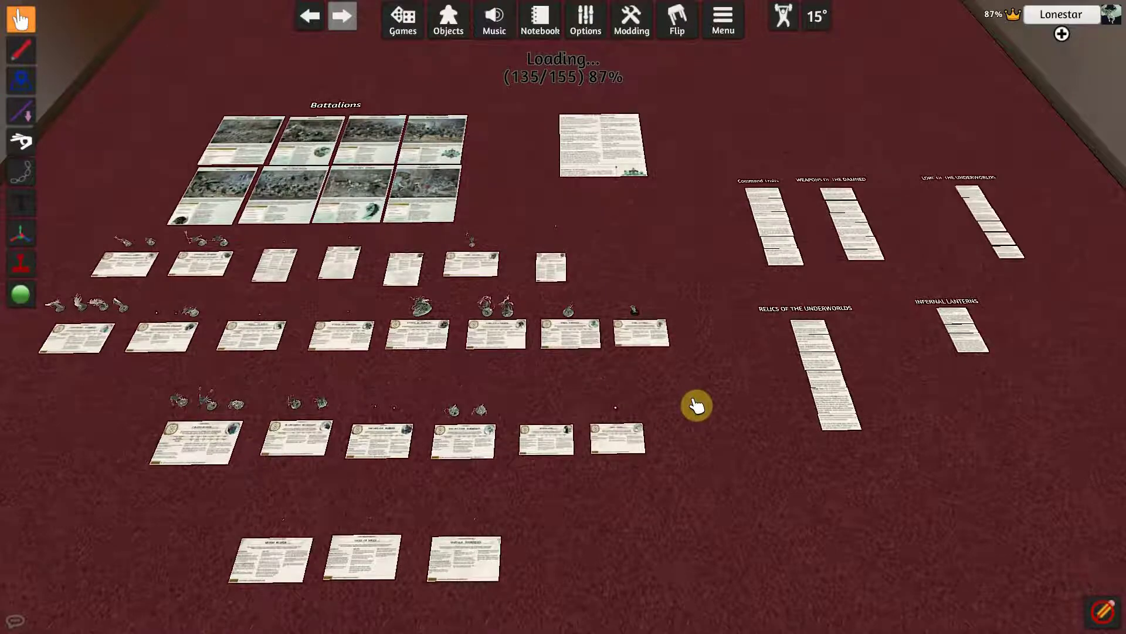